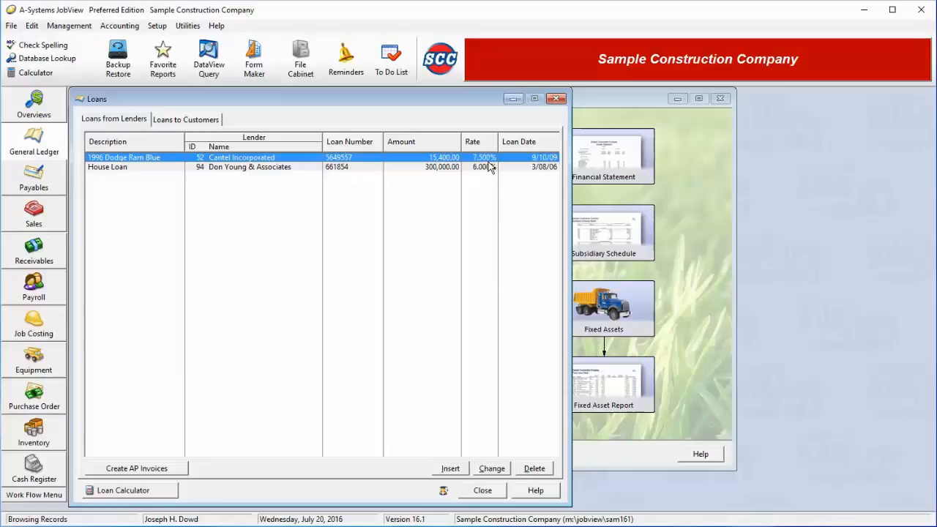
Add lender loan '2016 Pickup Truck' for 32,000.00 at 5.2% over 60 months, giving 606.82 monthly.
{"action": "left_click", "coordinate": [451, 469]}
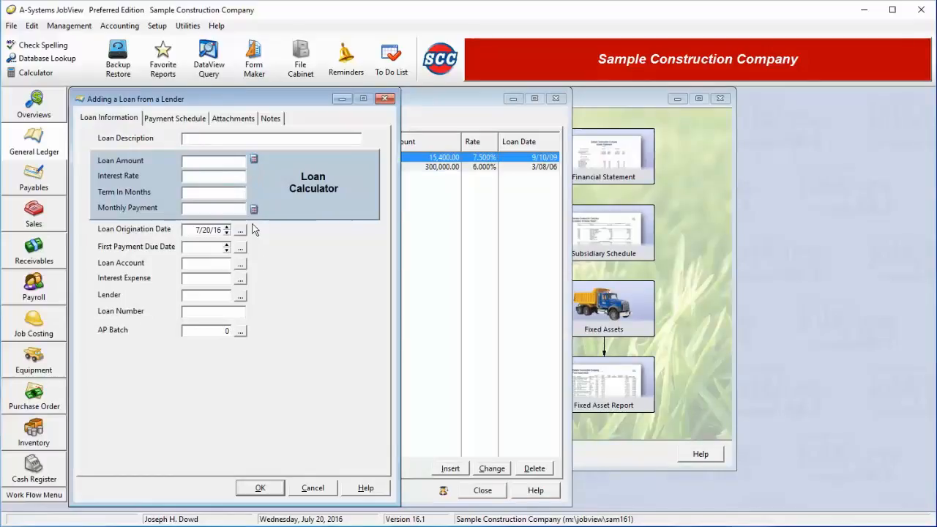
{"action": "type", "text": "2"}
{"action": "type", "text": "016 Pic"}
{"action": "type", "text": "kup Truck"}
{"action": "type", "text": "000"}
{"action": "key", "text": "Tab"}
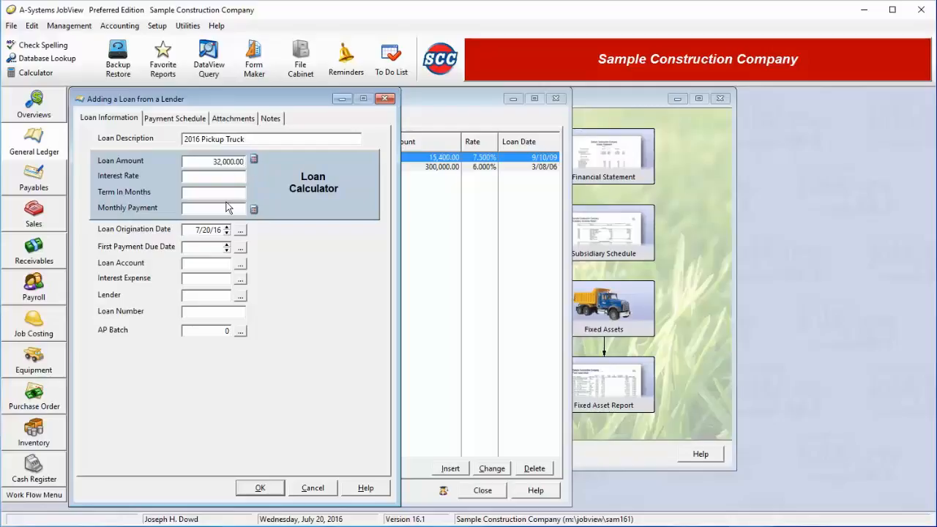
{"action": "type", "text": "5.2"}
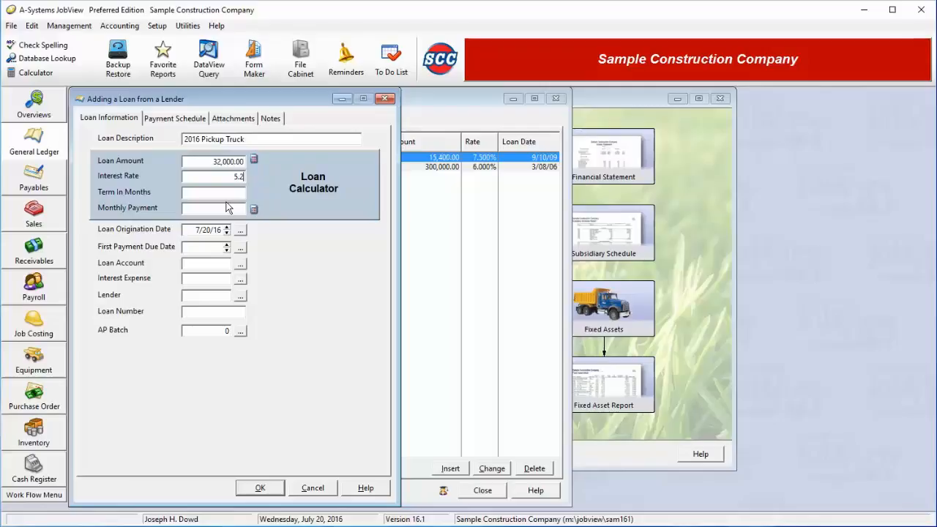
{"action": "key", "text": "Tab"}
{"action": "type", "text": "60"}
{"action": "key", "text": "Tab"}
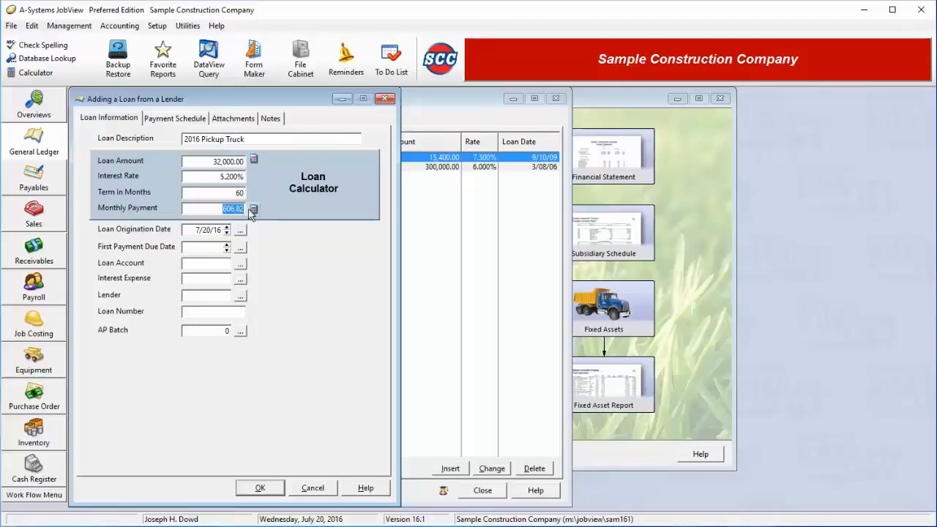
{"action": "left_click", "coordinate": [221, 210]}
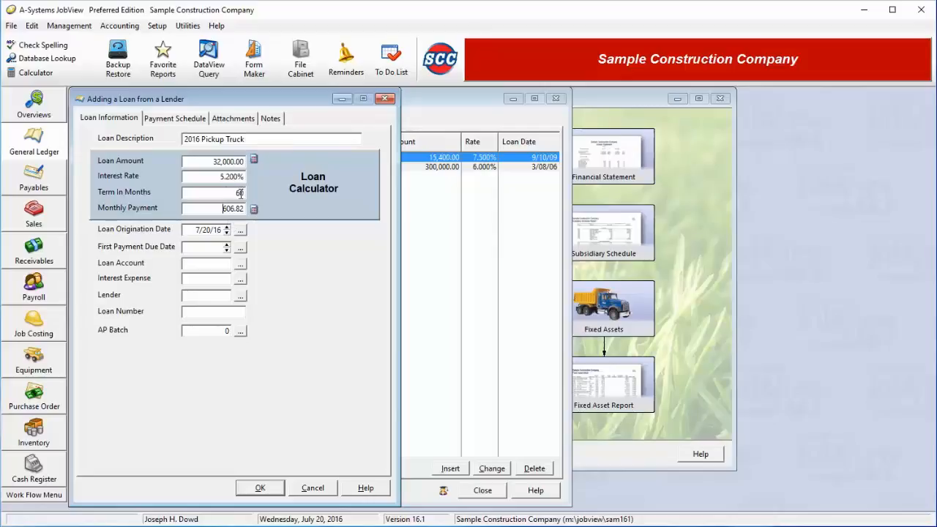
Change the rate to 4.5% and fix a 400.00 payment, recalculating the loan amount to 21,455.75.
{"action": "left_click_drag", "start_coordinate": [215, 176], "coordinate": [245, 177]}
{"action": "type", "text": "4.5"}
{"action": "key", "text": "Tab"}
{"action": "left_click", "coordinate": [253, 209]}
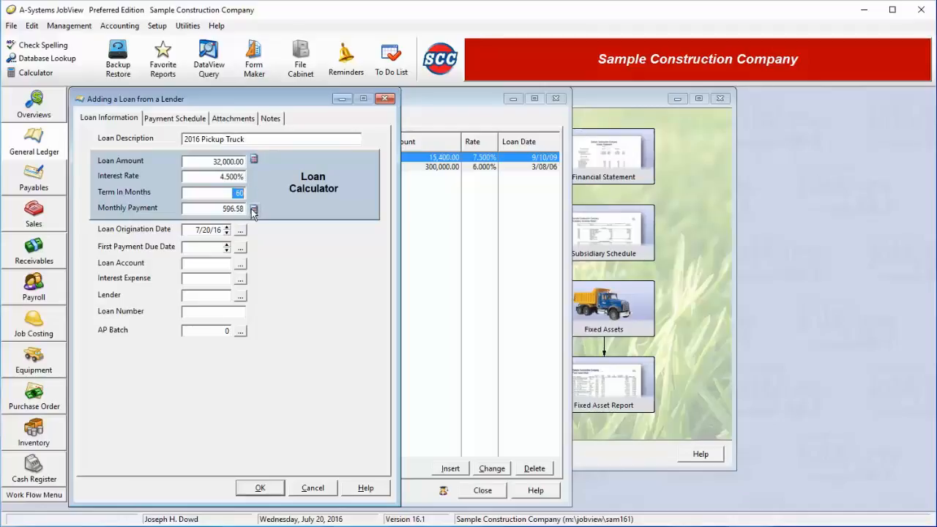
{"action": "left_click", "coordinate": [210, 210]}
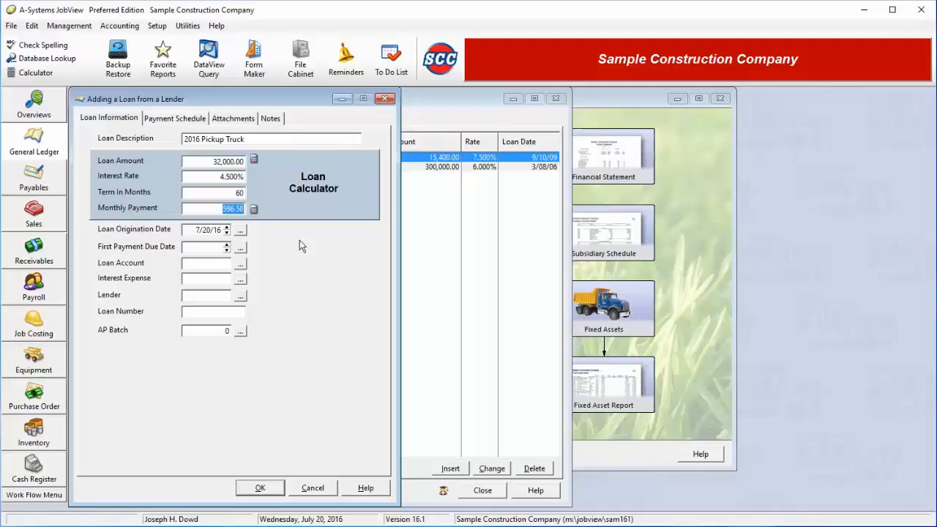
{"action": "type", "text": "400"}
{"action": "left_click", "coordinate": [253, 159]}
Set the loan account to 26000 Long Term Notes.
{"action": "left_click", "coordinate": [240, 265]}
{"action": "key", "text": "Down"}
{"action": "key", "text": "Down"}
{"action": "key", "text": "Down"}
{"action": "key", "text": "Down"}
{"action": "key", "text": "Down"}
{"action": "key", "text": "Down"}
{"action": "key", "text": "Down"}
{"action": "key", "text": "Down"}
{"action": "key", "text": "Down"}
{"action": "key", "text": "Down"}
{"action": "key", "text": "Down"}
{"action": "key", "text": "Down"}
{"action": "key", "text": "Down"}
{"action": "key", "text": "Down"}
{"action": "key", "text": "Down"}
{"action": "key", "text": "Down"}
{"action": "key", "text": "Down"}
{"action": "key", "text": "Down"}
{"action": "key", "text": "Down"}
{"action": "key", "text": "Down"}
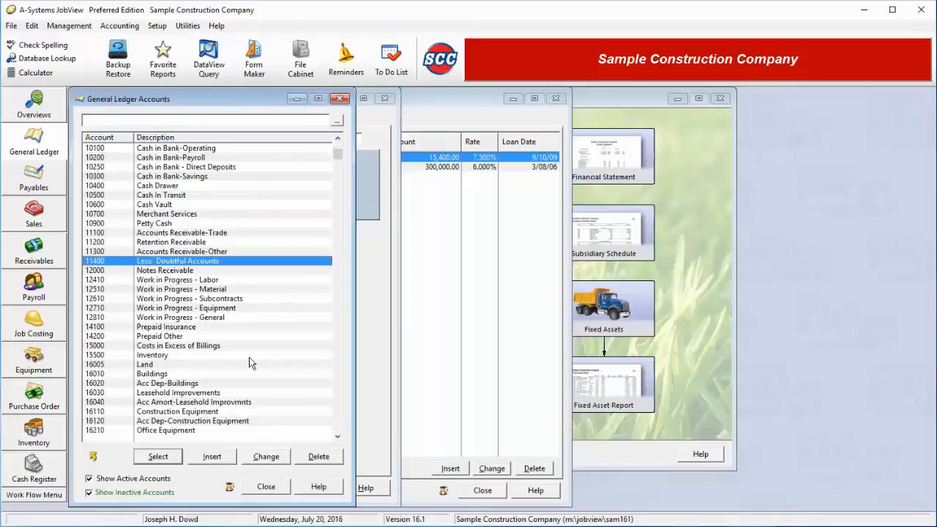
{"action": "key", "text": "Down"}
{"action": "key", "text": "Down"}
{"action": "key", "text": "Down"}
{"action": "key", "text": "Down"}
{"action": "key", "text": "Down"}
{"action": "key", "text": "Down"}
{"action": "key", "text": "Down"}
{"action": "key", "text": "Down"}
{"action": "key", "text": "Down"}
{"action": "key", "text": "Down"}
{"action": "key", "text": "Down"}
{"action": "key", "text": "Down"}
{"action": "key", "text": "Down"}
{"action": "key", "text": "Down"}
{"action": "key", "text": "Down"}
{"action": "key", "text": "Down"}
{"action": "key", "text": "Down"}
{"action": "key", "text": "Down"}
{"action": "key", "text": "Down"}
{"action": "key", "text": "Down"}
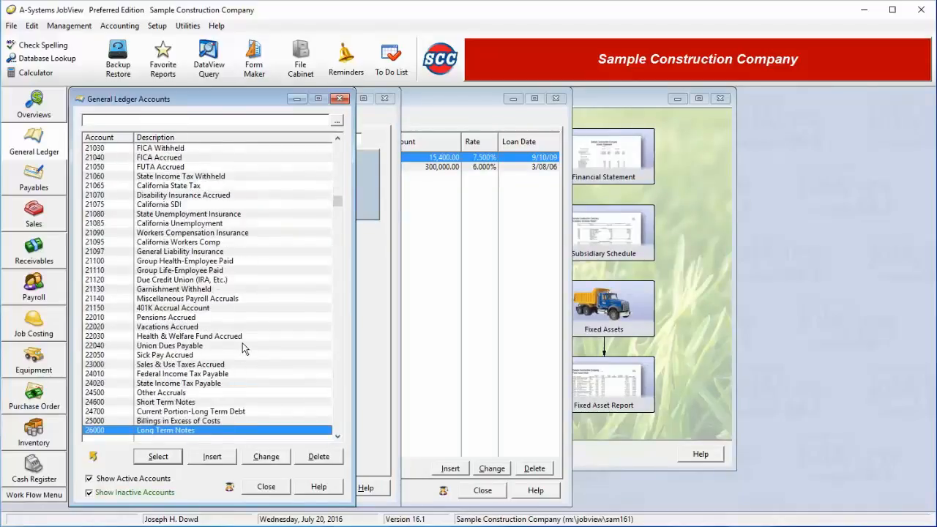
{"action": "key", "text": "Down"}
{"action": "key", "text": "Down"}
{"action": "key", "text": "Down"}
{"action": "key", "text": "Down"}
{"action": "key", "text": "Down"}
{"action": "key", "text": "Down"}
{"action": "key", "text": "Down"}
{"action": "key", "text": "Down"}
{"action": "key", "text": "Down"}
{"action": "key", "text": "Down"}
{"action": "key", "text": "Down"}
{"action": "key", "text": "Down"}
{"action": "key", "text": "Down"}
{"action": "key", "text": "Down"}
{"action": "key", "text": "Down"}
{"action": "key", "text": "Down"}
{"action": "key", "text": "Down"}
{"action": "key", "text": "Down"}
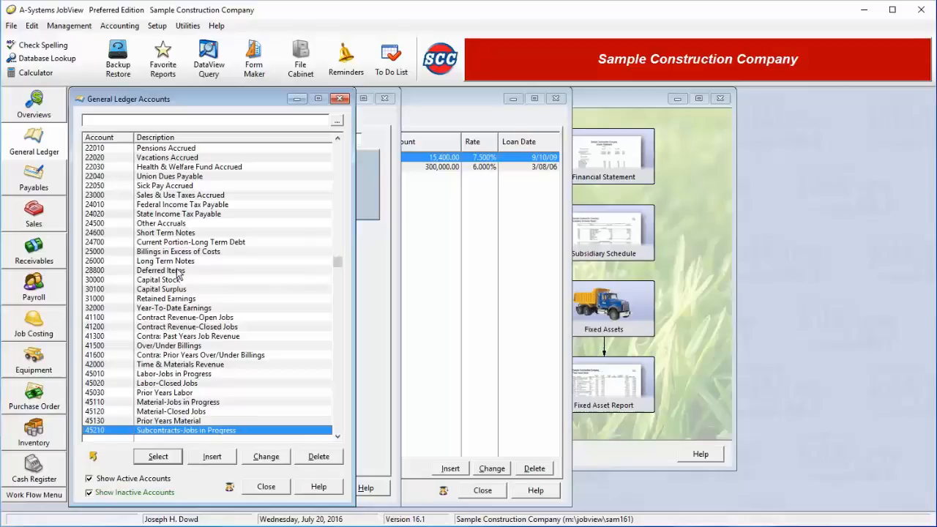
{"action": "left_click", "coordinate": [177, 261]}
{"action": "double_click", "coordinate": [177, 261]}
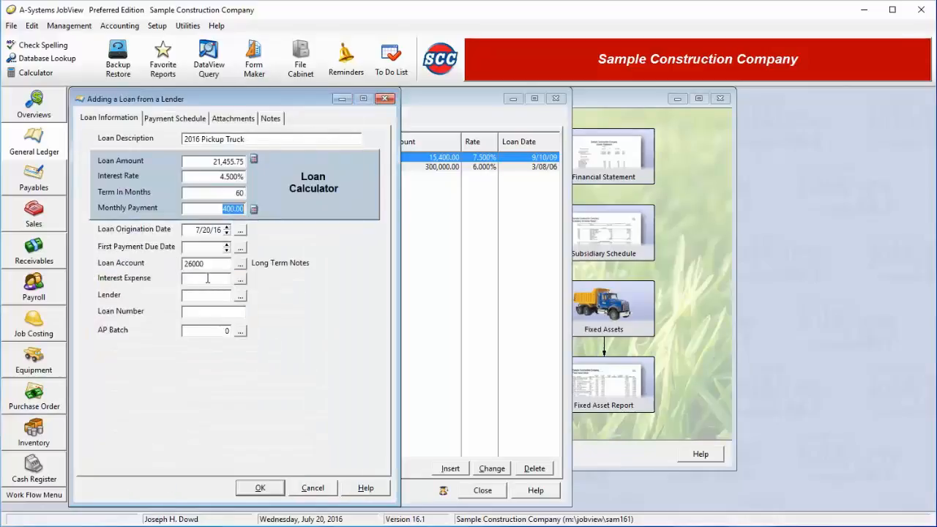
{"action": "left_click", "coordinate": [207, 278]}
Set the first payment due date to 7/20/16 and generate the payment schedule.
{"action": "left_click", "coordinate": [167, 117]}
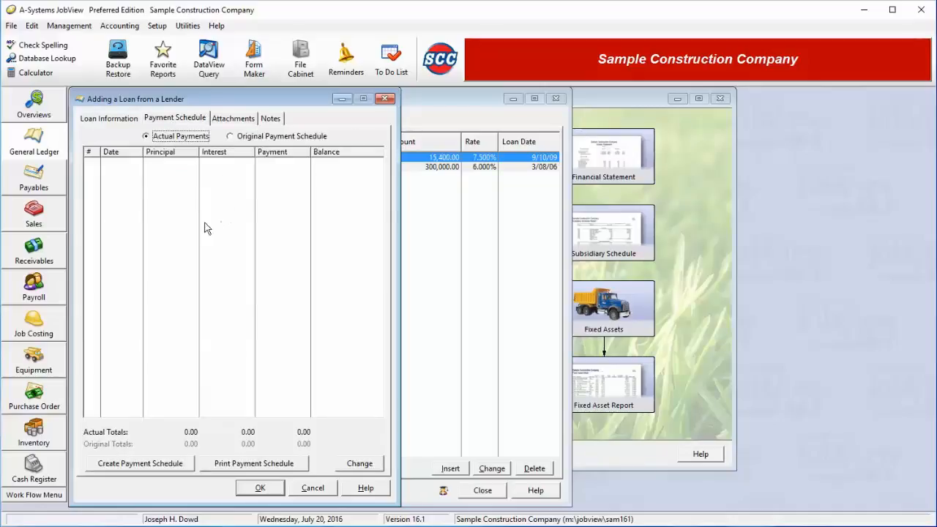
{"action": "left_click", "coordinate": [148, 465]}
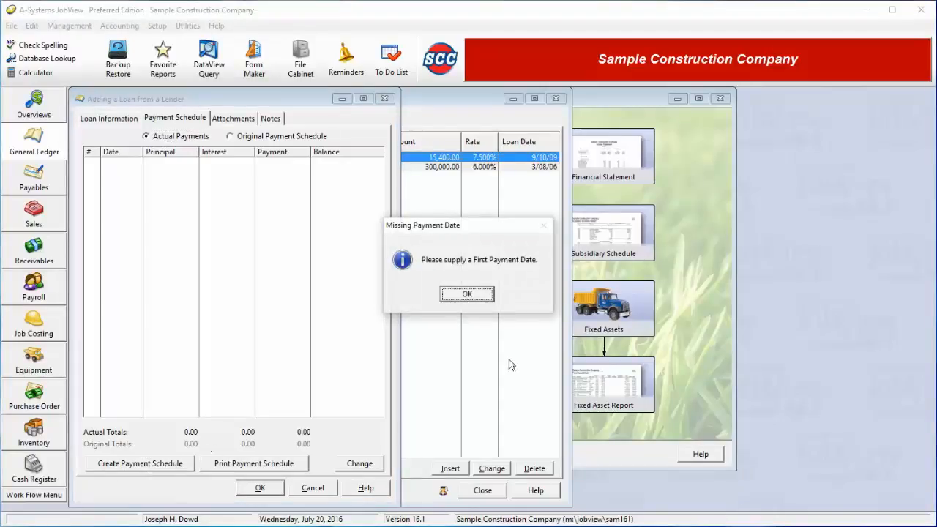
{"action": "left_click", "coordinate": [466, 292]}
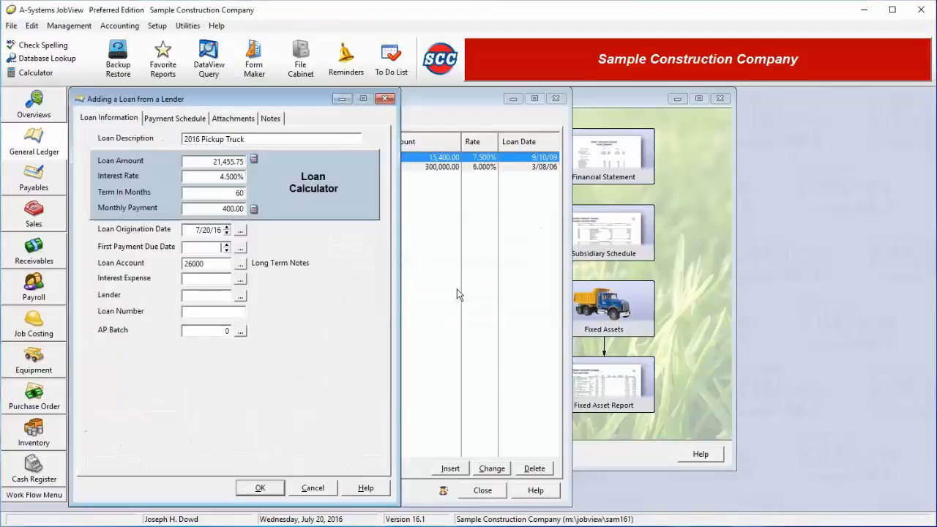
{"action": "left_click", "coordinate": [240, 247]}
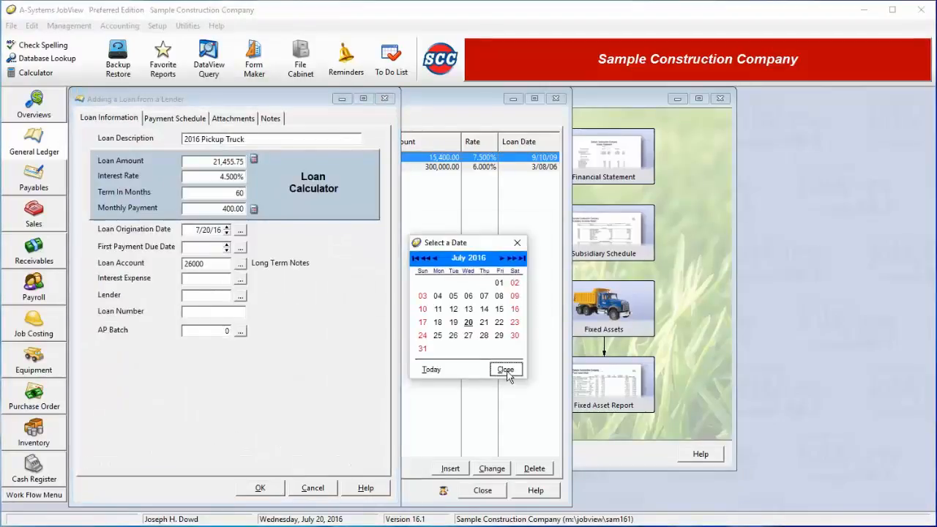
{"action": "left_click", "coordinate": [498, 369]}
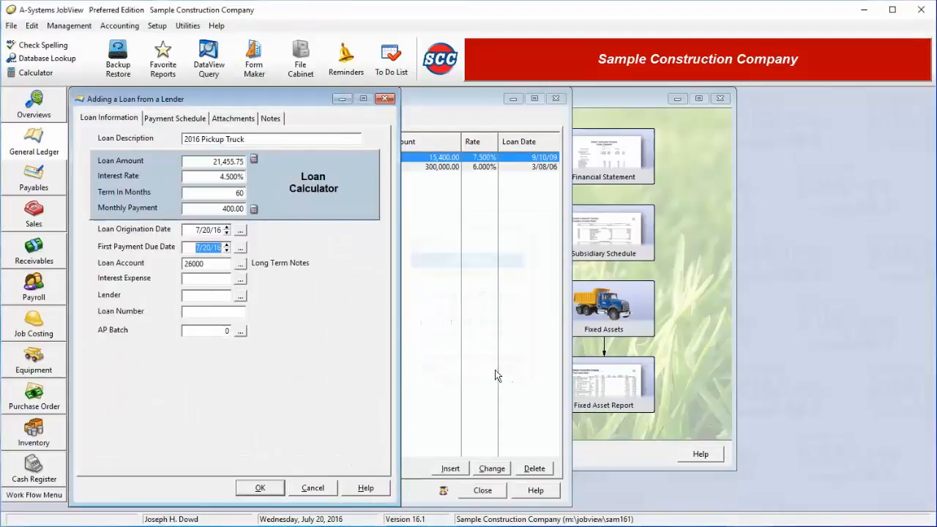
{"action": "left_click", "coordinate": [170, 120]}
{"action": "left_click", "coordinate": [131, 461]}
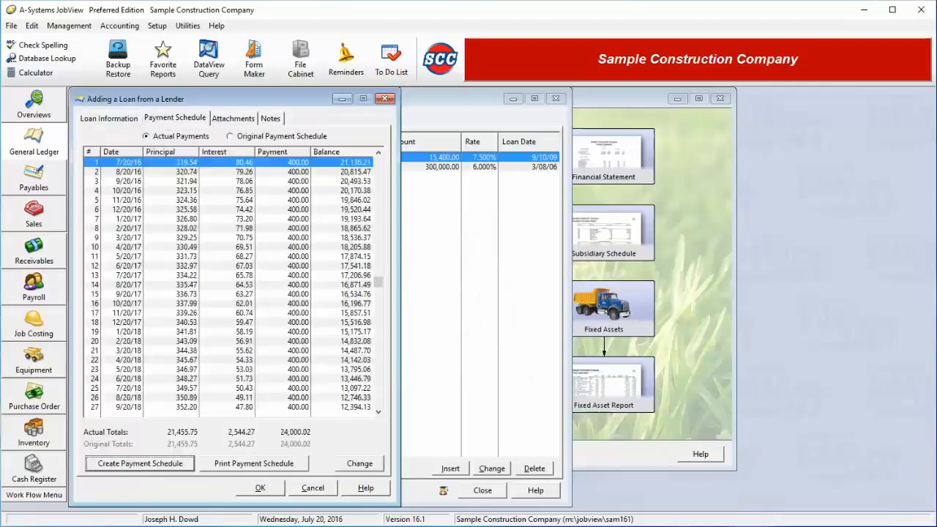
{"action": "key", "text": "Down"}
{"action": "key", "text": "Down"}
{"action": "key", "text": "Down"}
{"action": "key", "text": "Down"}
{"action": "key", "text": "Down"}
{"action": "key", "text": "Down"}
{"action": "key", "text": "Down"}
{"action": "key", "text": "Down"}
{"action": "key", "text": "Down"}
{"action": "key", "text": "Down"}
{"action": "key", "text": "Down"}
{"action": "key", "text": "Down"}
{"action": "key", "text": "Down"}
{"action": "key", "text": "Down"}
{"action": "key", "text": "Down"}
{"action": "key", "text": "Down"}
{"action": "key", "text": "Down"}
{"action": "key", "text": "Down"}
{"action": "key", "text": "Down"}
{"action": "key", "text": "Down"}
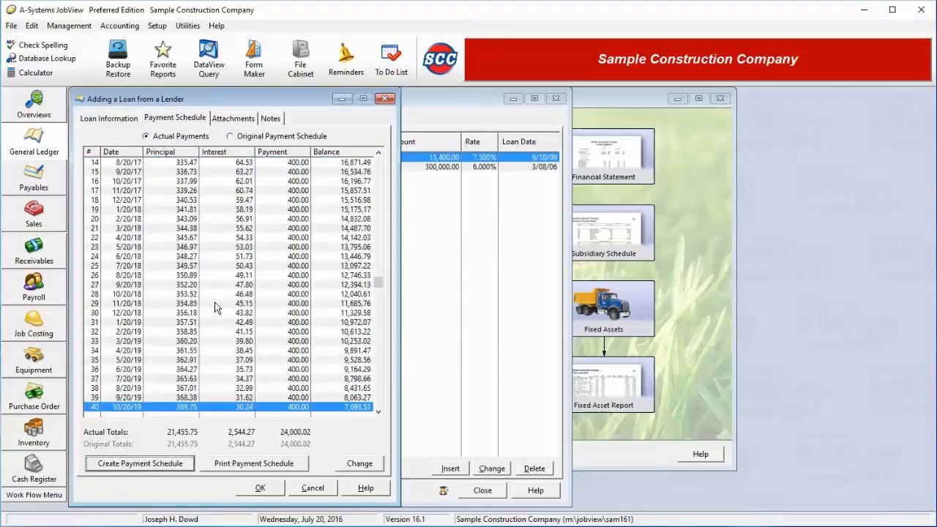
{"action": "key", "text": "Down"}
{"action": "key", "text": "Down"}
{"action": "key", "text": "Down"}
{"action": "key", "text": "Down"}
{"action": "key", "text": "Down"}
{"action": "key", "text": "Down"}
{"action": "key", "text": "Down"}
{"action": "key", "text": "Down"}
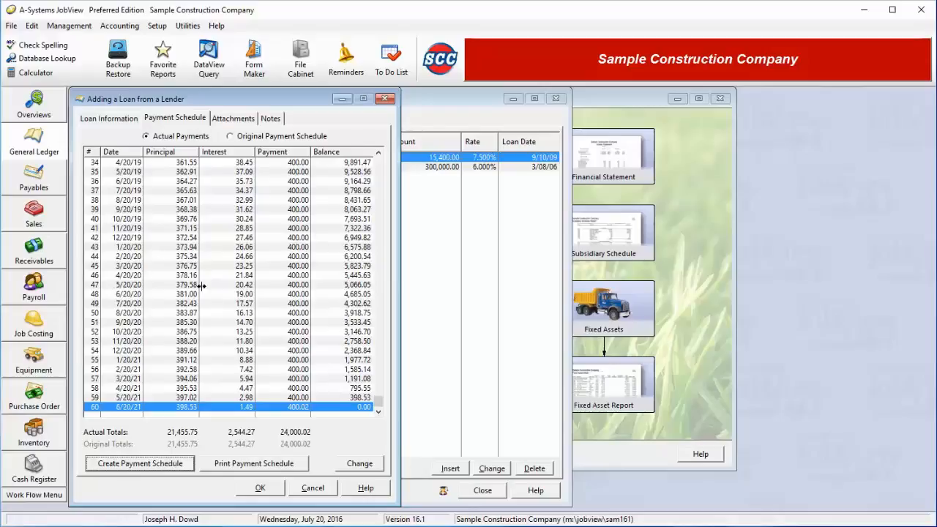
{"action": "left_click", "coordinate": [176, 164]}
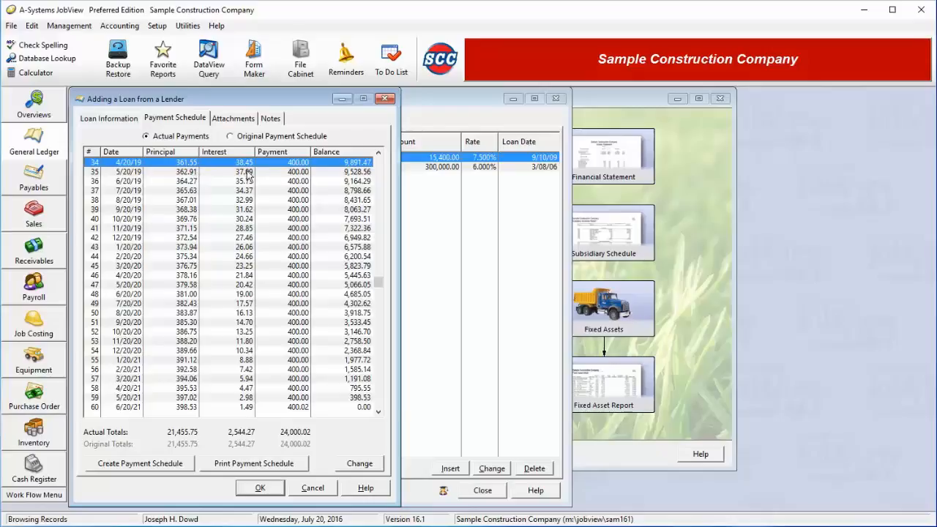
{"action": "scroll", "coordinate": [230, 266], "scroll_direction": "up", "scroll_amount": 11}
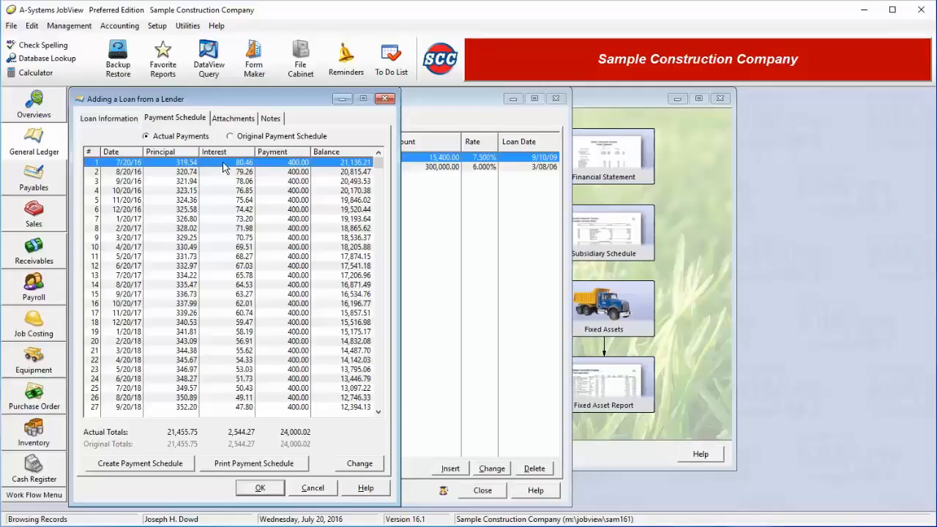
Leave payment 1's additional principal empty and return to the loan information page.
{"action": "left_click", "coordinate": [369, 466]}
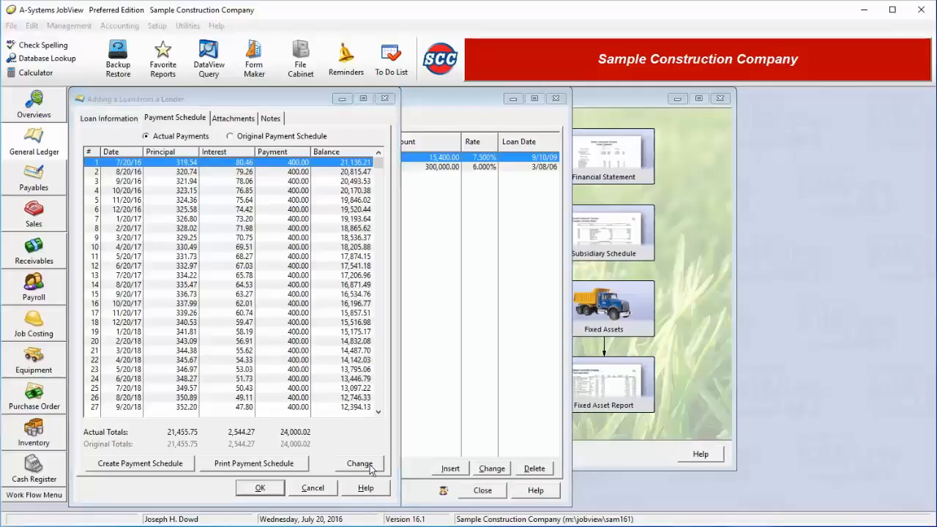
{"action": "left_click", "coordinate": [417, 295]}
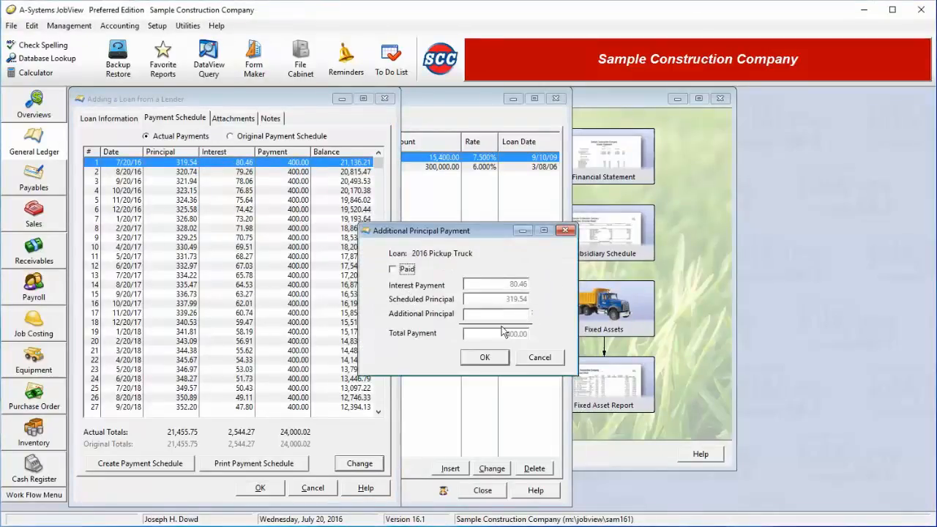
{"action": "left_click", "coordinate": [484, 357]}
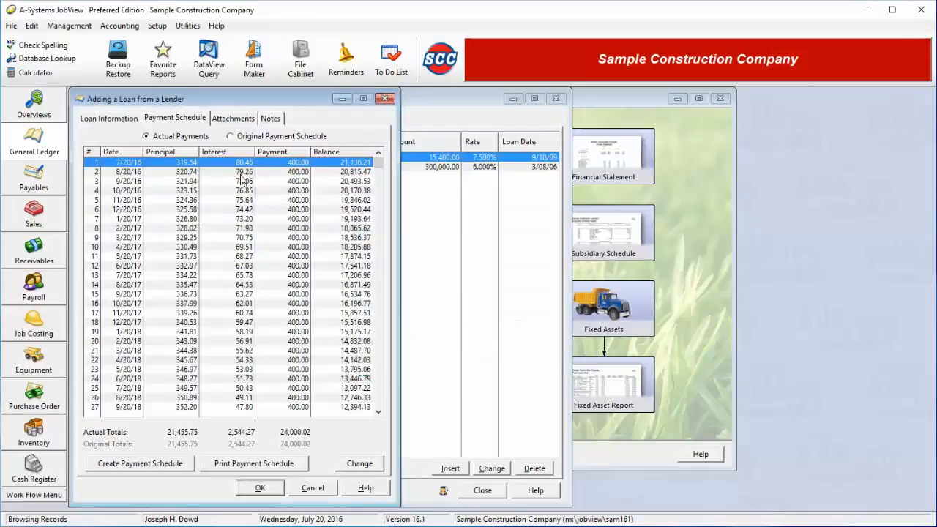
{"action": "left_click_drag", "start_coordinate": [241, 174], "coordinate": [222, 191]}
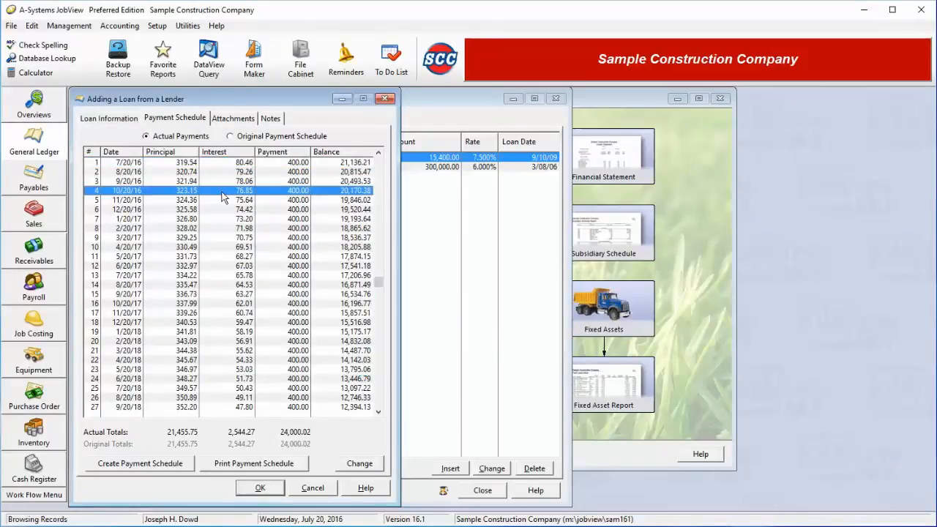
{"action": "left_click_drag", "start_coordinate": [223, 195], "coordinate": [221, 153]}
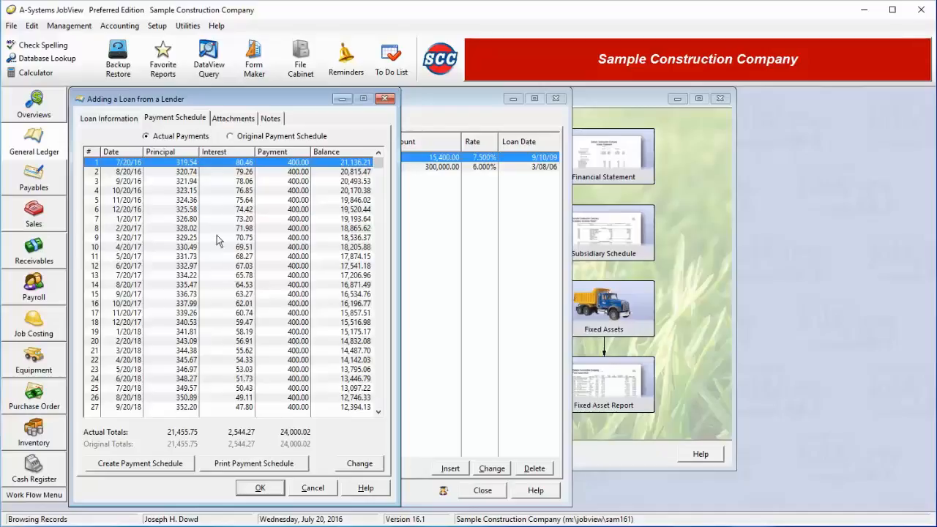
{"action": "left_click", "coordinate": [124, 119]}
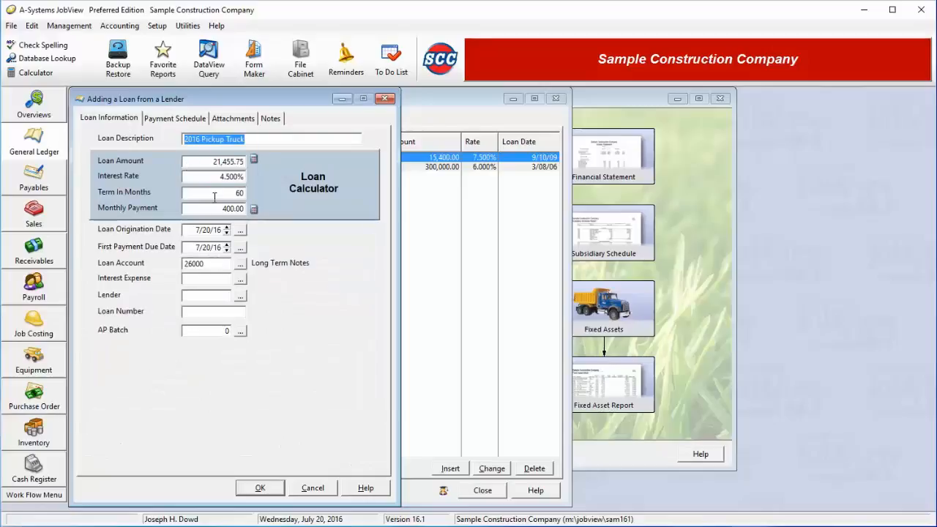
Change the loan to 300,000.00 at 6% over 360 months, recalculating a 1,798.65 monthly payment.
{"action": "left_click", "coordinate": [211, 162]}
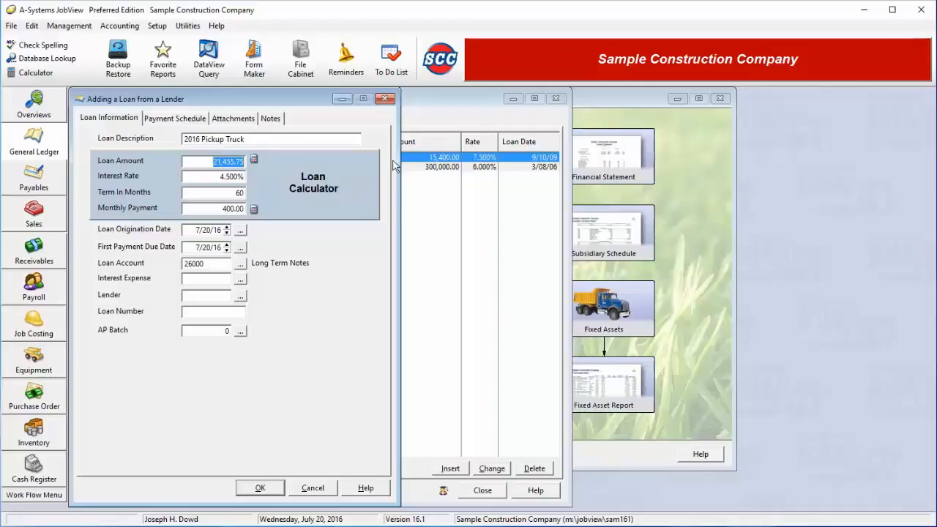
{"action": "type", "text": "30"}
{"action": "type", "text": "0000"}
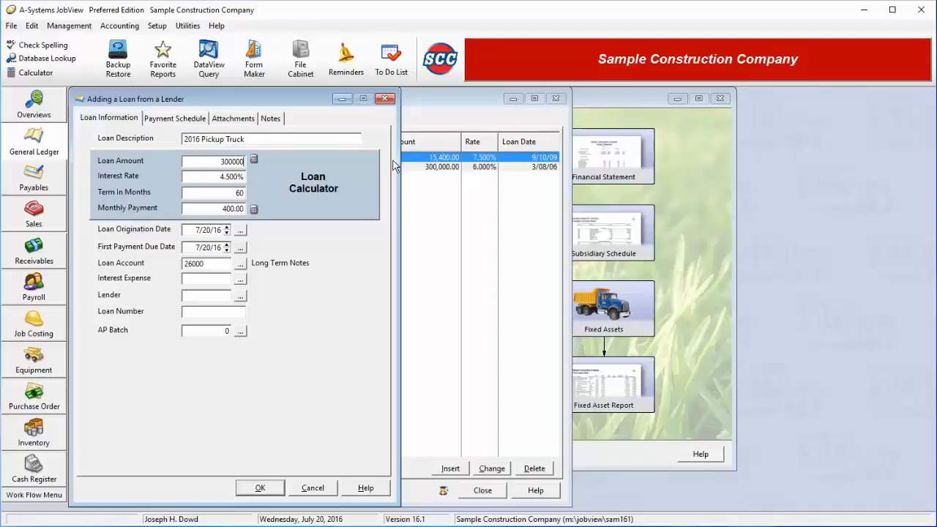
{"action": "left_click_drag", "start_coordinate": [216, 176], "coordinate": [255, 179]}
{"action": "type", "text": "6"}
{"action": "key", "text": "Tab"}
{"action": "type", "text": "360"}
{"action": "key", "text": "Tab"}
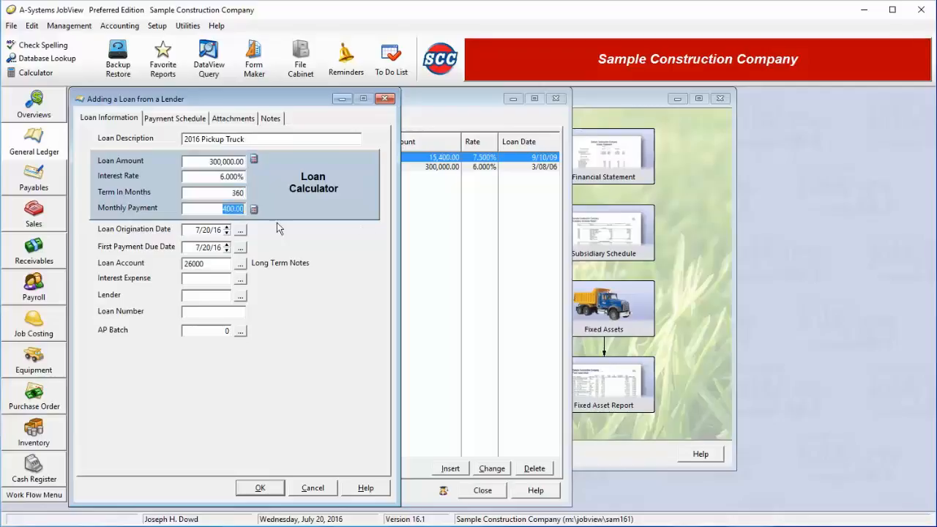
{"action": "left_click", "coordinate": [254, 209]}
Regenerate the payment schedule, replacing the old one with 360 payments through 6/20/46.
{"action": "left_click", "coordinate": [157, 118]}
{"action": "left_click", "coordinate": [155, 468]}
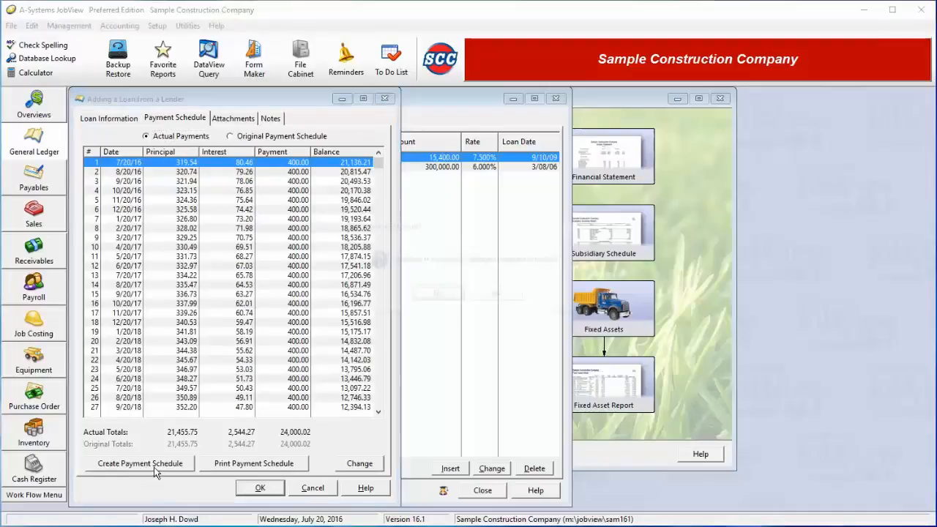
{"action": "left_click", "coordinate": [496, 295]}
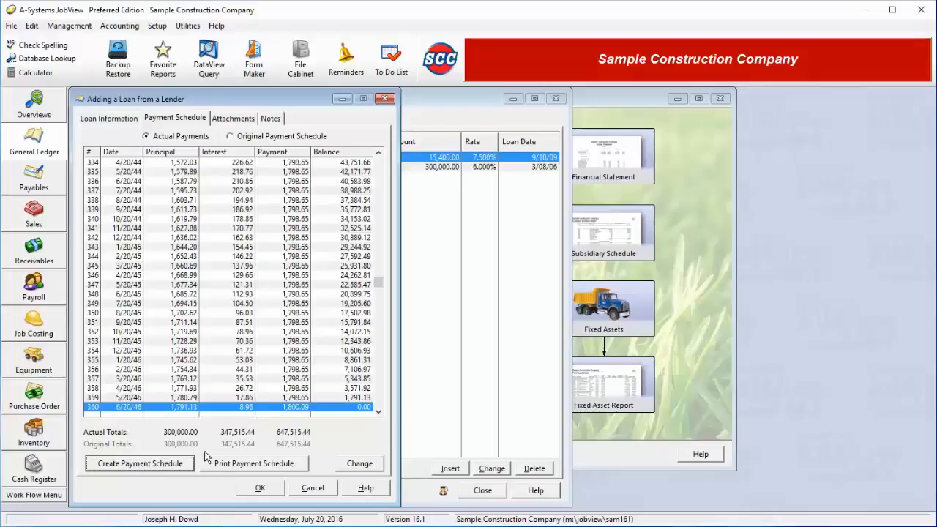
Apply 100.00 additional principal to all payments, making each 1,898.65.
{"action": "left_click", "coordinate": [367, 465]}
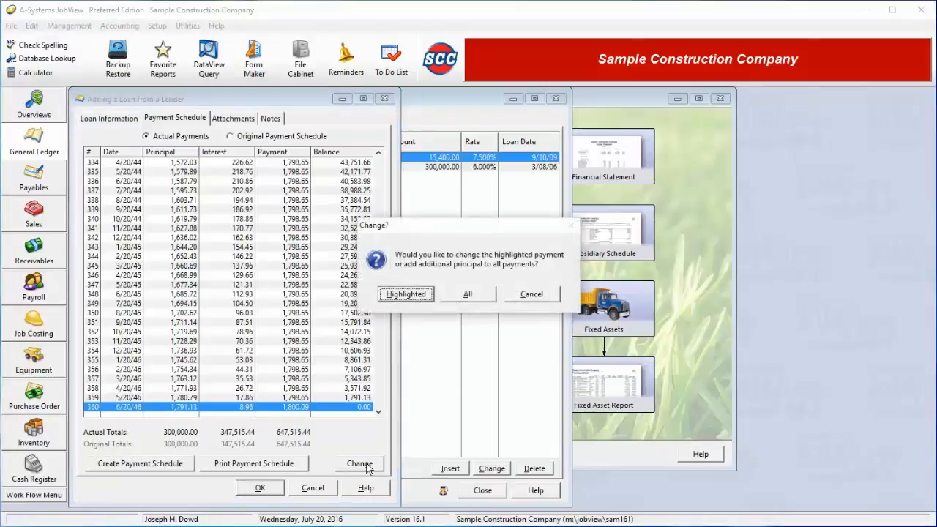
{"action": "left_click", "coordinate": [474, 295]}
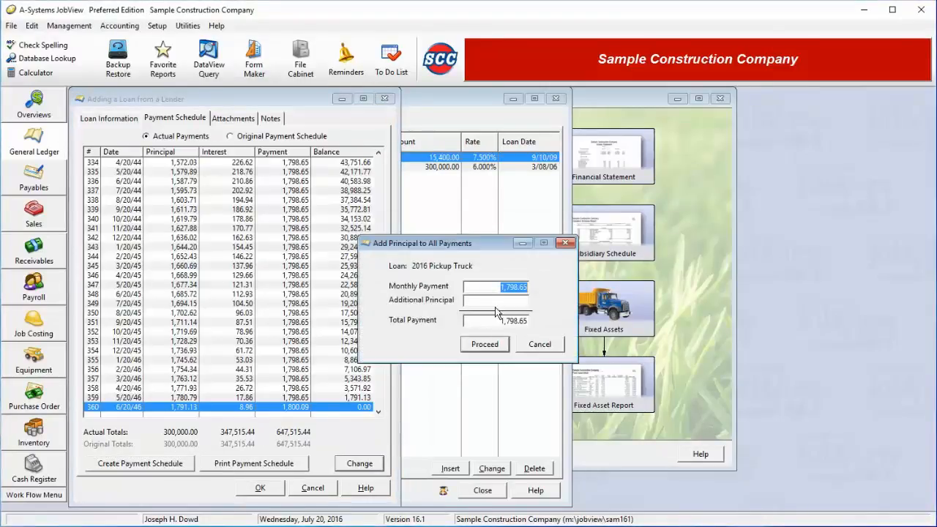
{"action": "left_click", "coordinate": [498, 302]}
{"action": "type", "text": "100"}
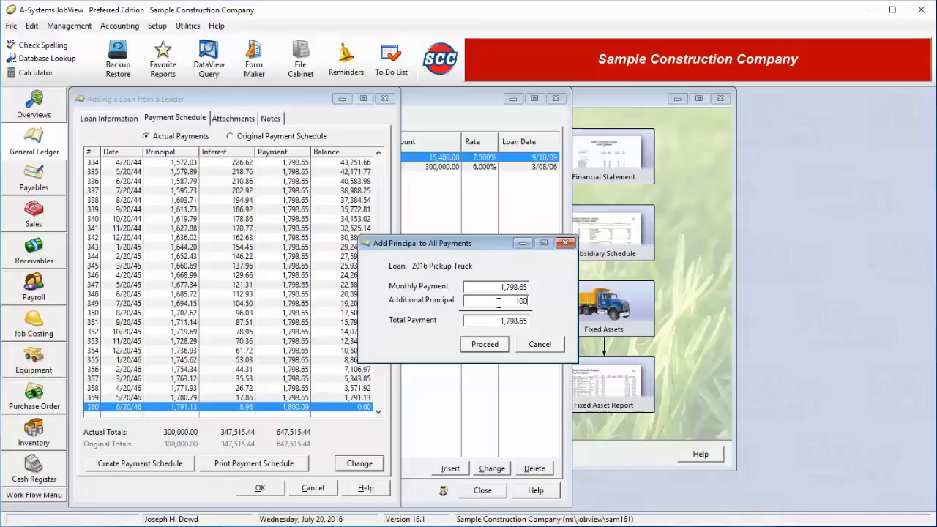
{"action": "left_click", "coordinate": [487, 348]}
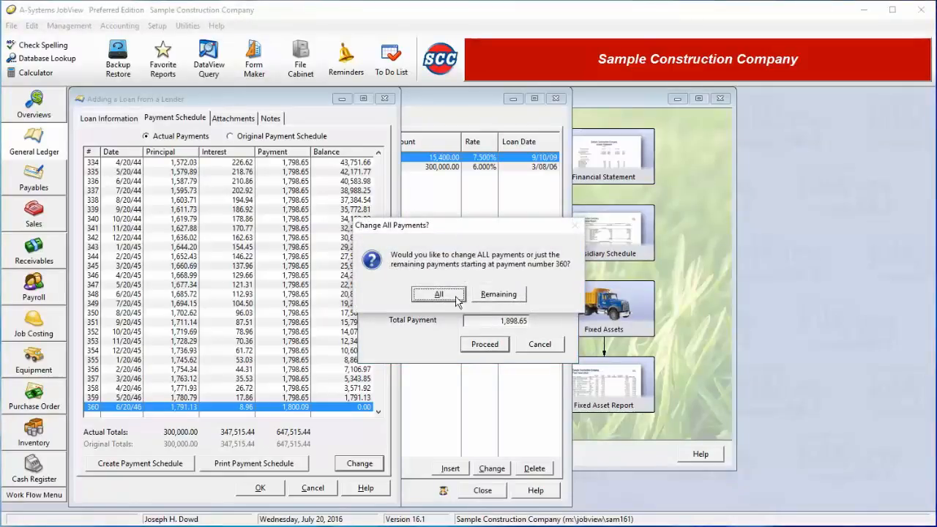
{"action": "left_click", "coordinate": [455, 297]}
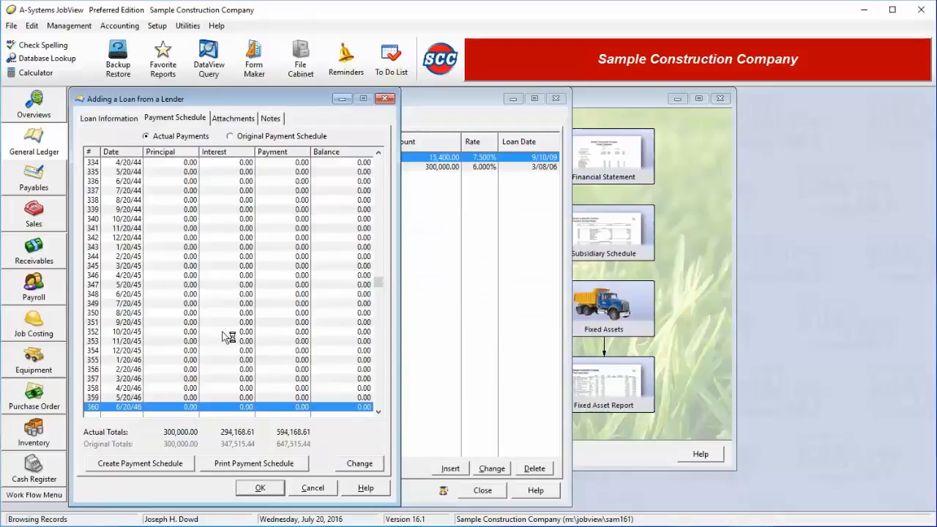
{"action": "scroll", "coordinate": [225, 337], "scroll_direction": "up", "scroll_amount": 11}
{"action": "scroll", "coordinate": [225, 337], "scroll_direction": "up", "scroll_amount": 12}
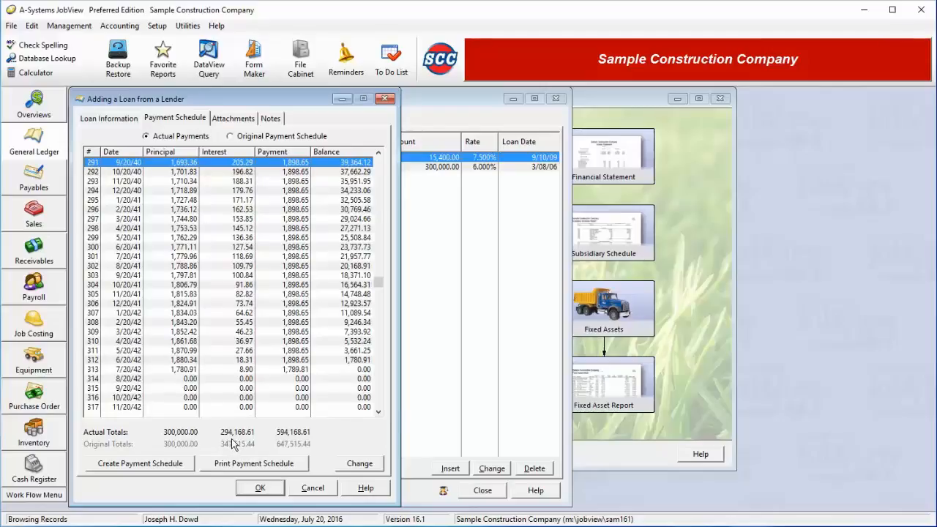
{"action": "left_click", "coordinate": [176, 370]}
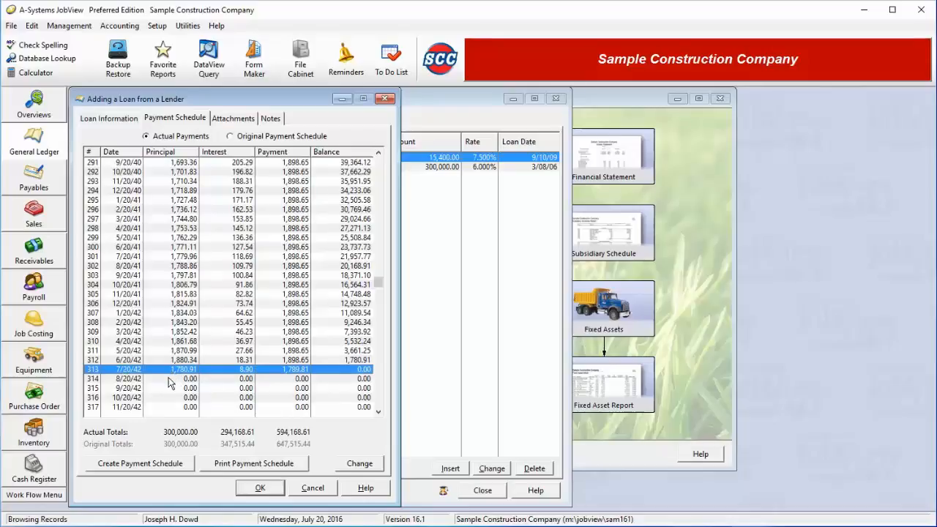
{"action": "key", "text": "Down"}
{"action": "key", "text": "Down"}
{"action": "key", "text": "Down"}
{"action": "key", "text": "Down"}
{"action": "key", "text": "Down"}
{"action": "key", "text": "Down"}
{"action": "key", "text": "Down"}
{"action": "key", "text": "Down"}
{"action": "key", "text": "Down"}
{"action": "key", "text": "Down"}
{"action": "key", "text": "Down"}
{"action": "key", "text": "Down"}
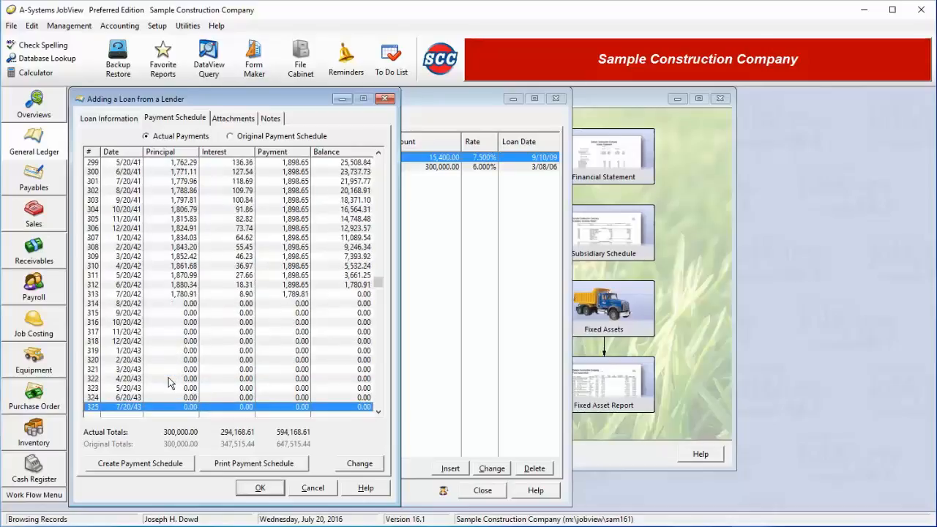
{"action": "scroll", "coordinate": [168, 382], "scroll_direction": "down", "scroll_amount": 2}
{"action": "left_click", "coordinate": [187, 238]}
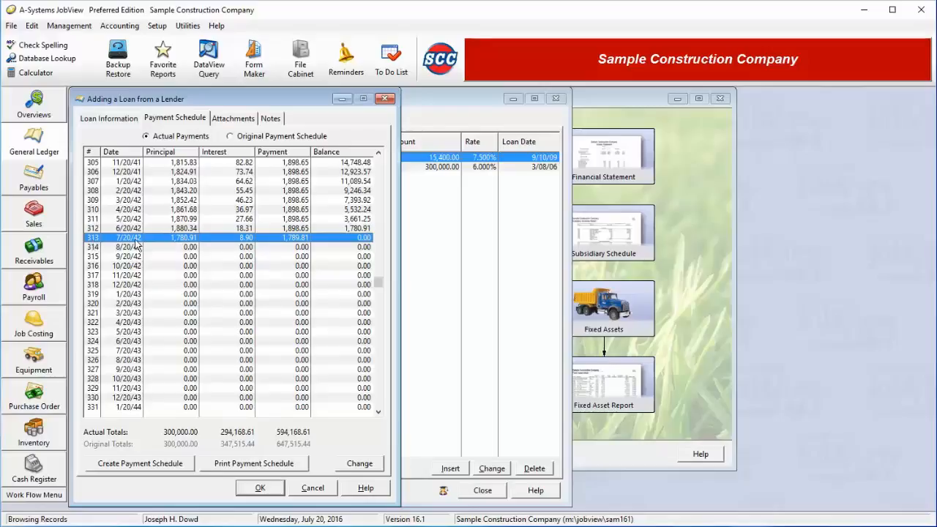
{"action": "key", "text": "Down"}
{"action": "key", "text": "Down"}
{"action": "key", "text": "Down"}
{"action": "key", "text": "Down"}
{"action": "key", "text": "Down"}
{"action": "key", "text": "Down"}
{"action": "key", "text": "Down"}
{"action": "key", "text": "Down"}
{"action": "key", "text": "Down"}
{"action": "key", "text": "Down"}
{"action": "key", "text": "Down"}
{"action": "key", "text": "Down"}
{"action": "key", "text": "Down"}
{"action": "key", "text": "Down"}
{"action": "key", "text": "Down"}
{"action": "key", "text": "Down"}
{"action": "key", "text": "Down"}
{"action": "key", "text": "Down"}
{"action": "key", "text": "Down"}
{"action": "key", "text": "Down"}
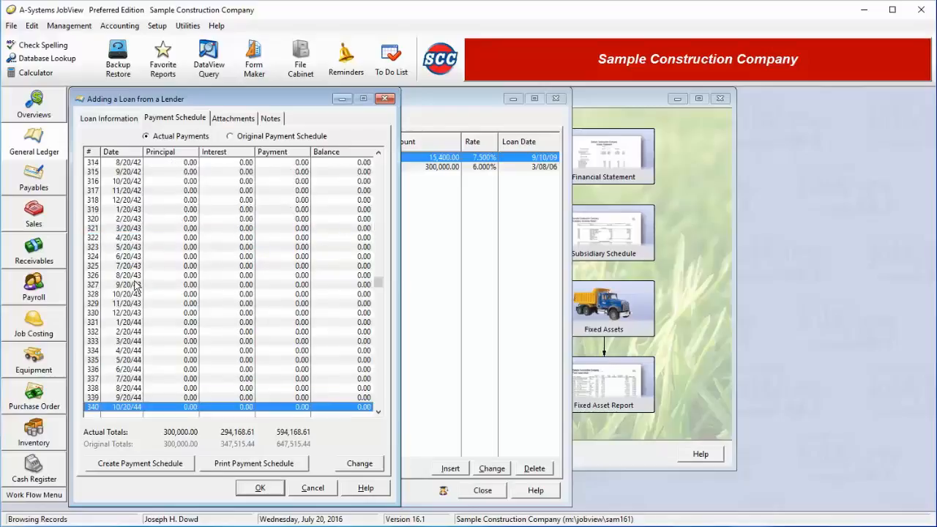
{"action": "key", "text": "Up"}
{"action": "key", "text": "Up"}
{"action": "key", "text": "Up"}
{"action": "key", "text": "Up"}
{"action": "key", "text": "Up"}
{"action": "key", "text": "Up"}
{"action": "key", "text": "Up"}
{"action": "key", "text": "Up"}
{"action": "key", "text": "Up"}
{"action": "key", "text": "Up"}
{"action": "key", "text": "Up"}
{"action": "key", "text": "Up"}
{"action": "key", "text": "Up"}
{"action": "key", "text": "Up"}
{"action": "key", "text": "Up"}
{"action": "key", "text": "Up"}
{"action": "key", "text": "Up"}
{"action": "key", "text": "Up"}
{"action": "key", "text": "Up"}
{"action": "key", "text": "Up"}
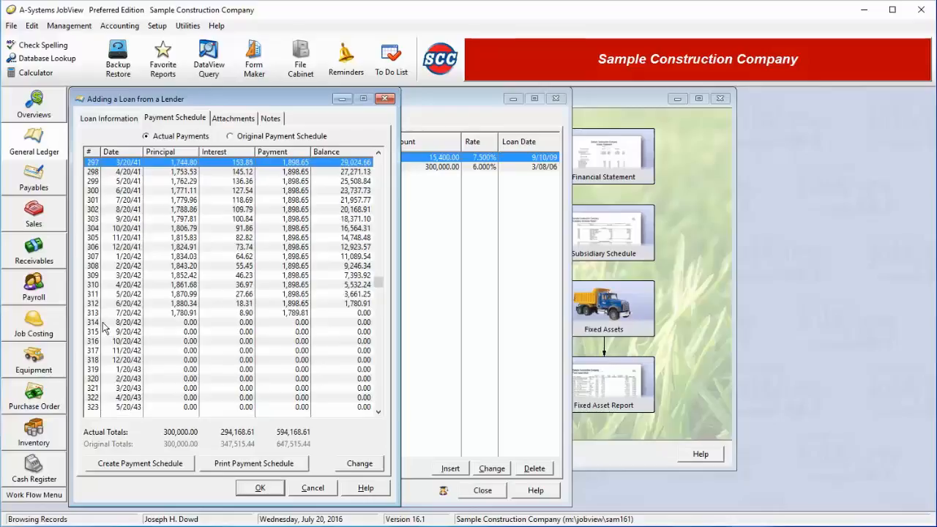
{"action": "left_click", "coordinate": [93, 316]}
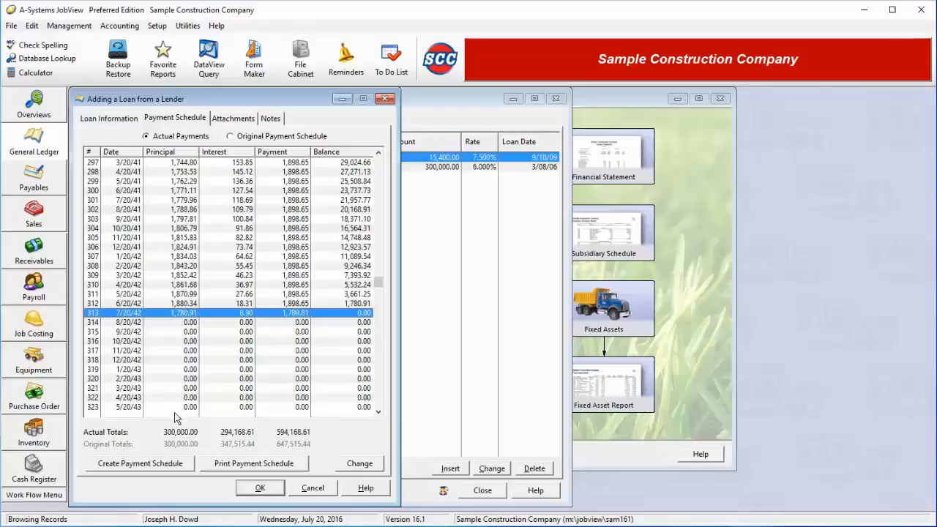
Cancel the loan without saving and switch between the House Loan and 1996 Dodge Ram Blue loans.
{"action": "left_click", "coordinate": [322, 493]}
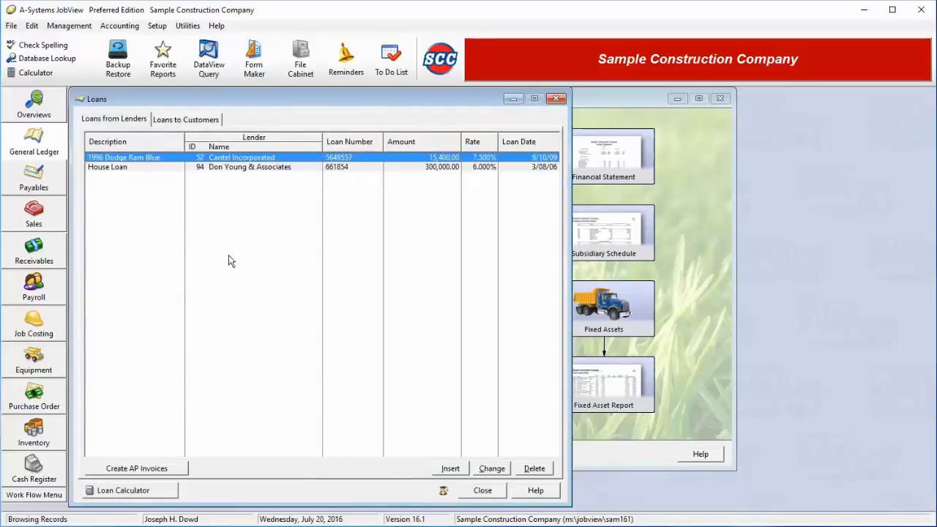
{"action": "left_click", "coordinate": [230, 168]}
{"action": "left_click", "coordinate": [231, 159]}
{"action": "left_click", "coordinate": [234, 168]}
{"action": "left_click", "coordinate": [237, 160]}
Start creating loan payment AP invoices, reviewing earlier months before settling on July 2016.
{"action": "left_click", "coordinate": [130, 469]}
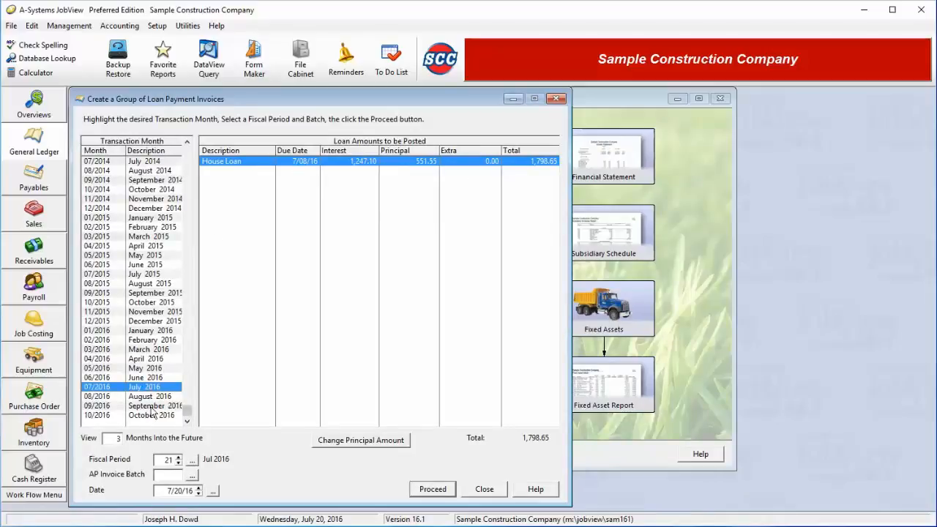
{"action": "left_click", "coordinate": [149, 377]}
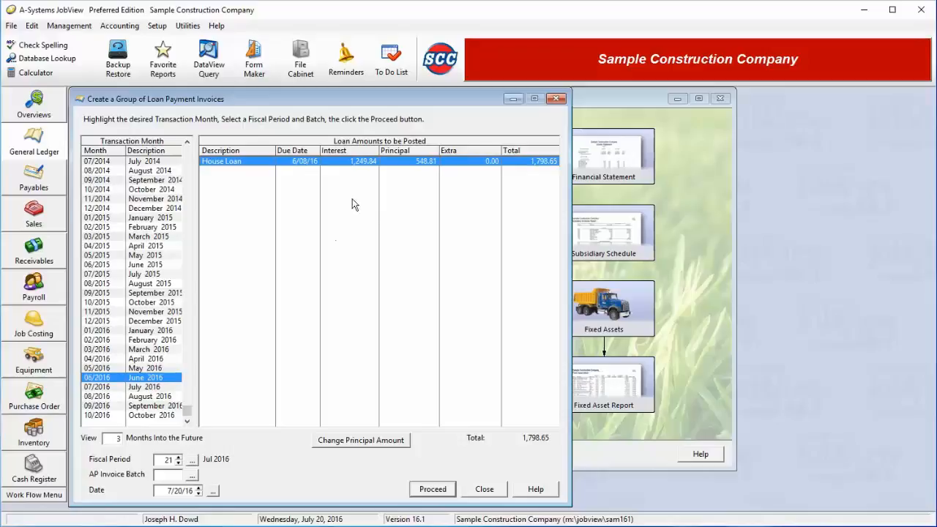
{"action": "left_click", "coordinate": [168, 367]}
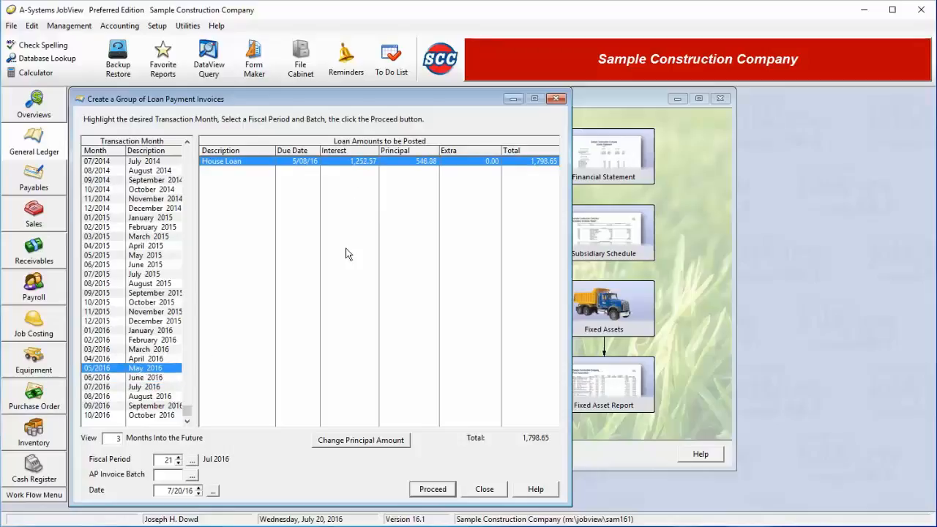
{"action": "left_click", "coordinate": [157, 358]}
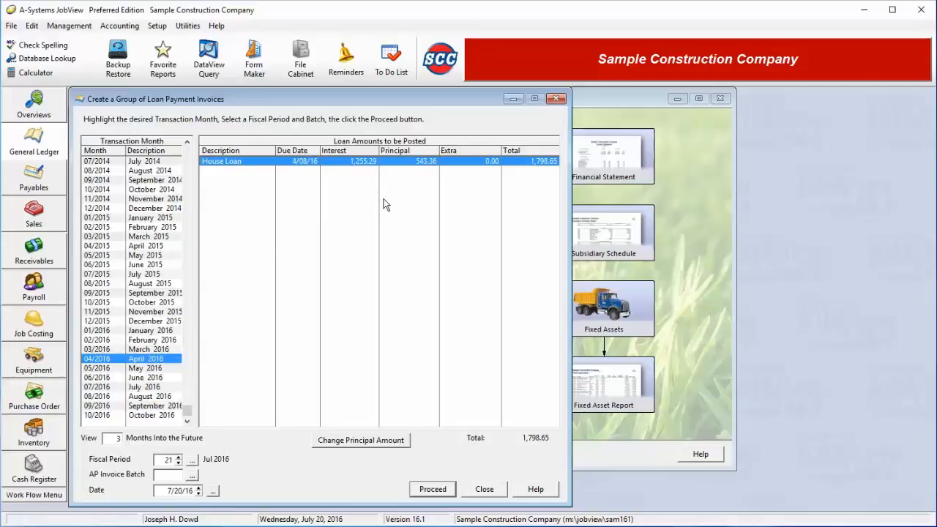
{"action": "left_click", "coordinate": [158, 388]}
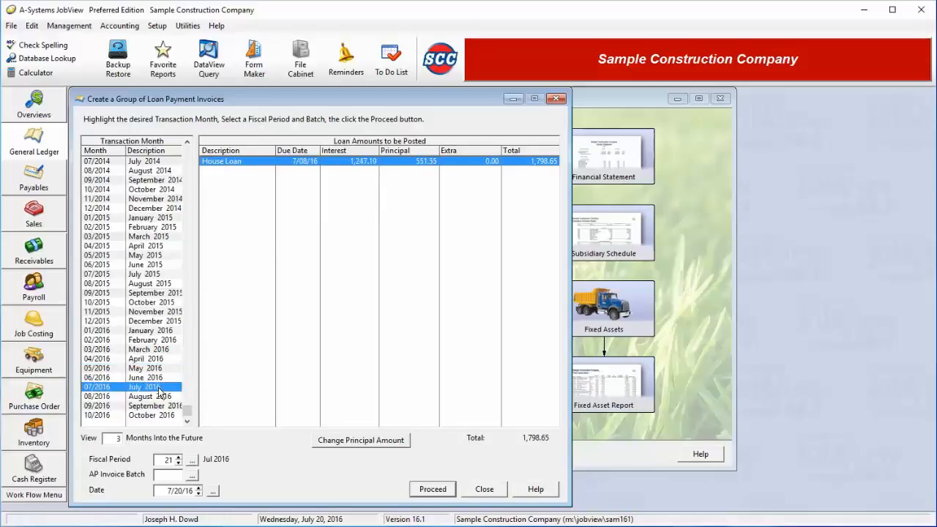
{"action": "left_click", "coordinate": [379, 443]}
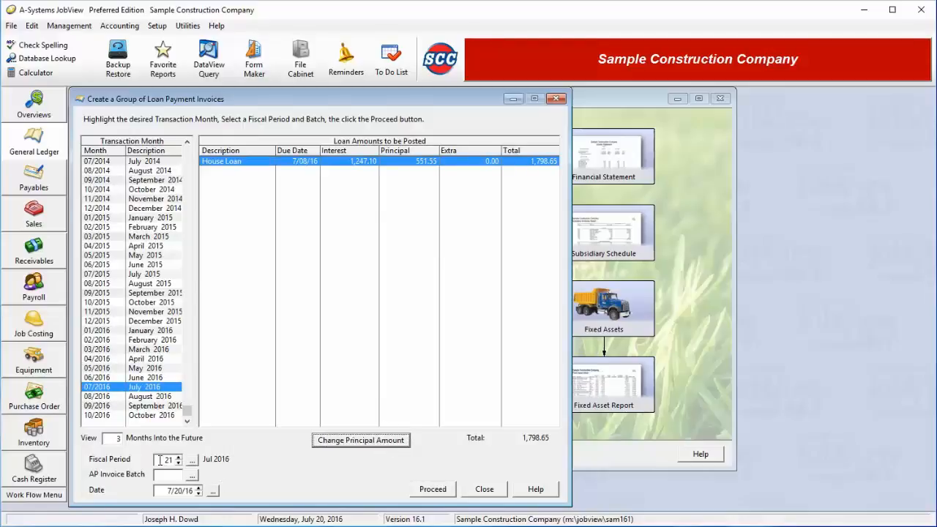
Assign the invoices to batch 4 Job Costs and create them for all listed loans.
{"action": "left_click", "coordinate": [192, 475]}
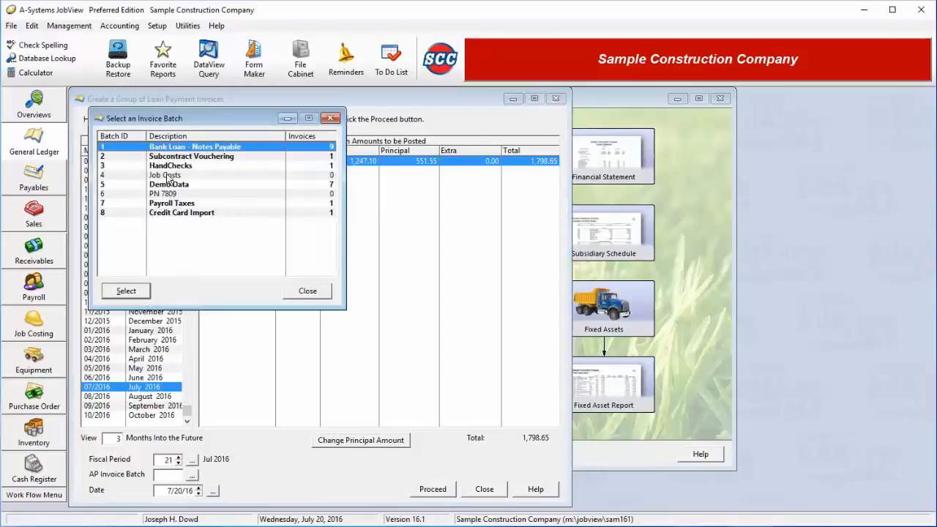
{"action": "left_click", "coordinate": [167, 176]}
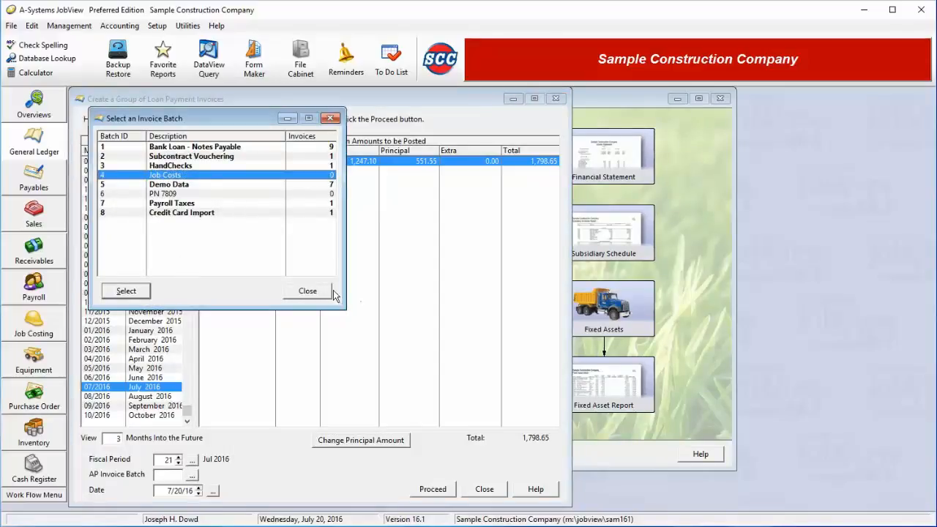
{"action": "left_click", "coordinate": [133, 295]}
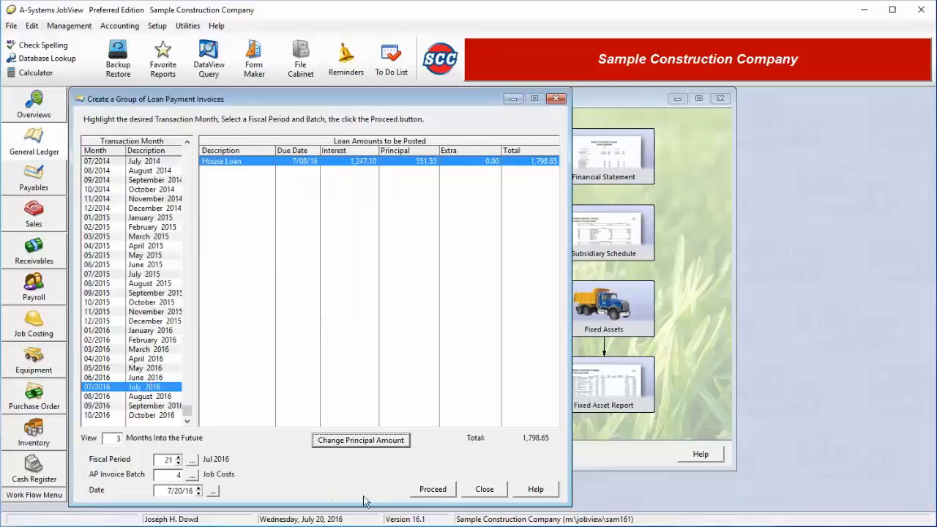
{"action": "left_click", "coordinate": [432, 488]}
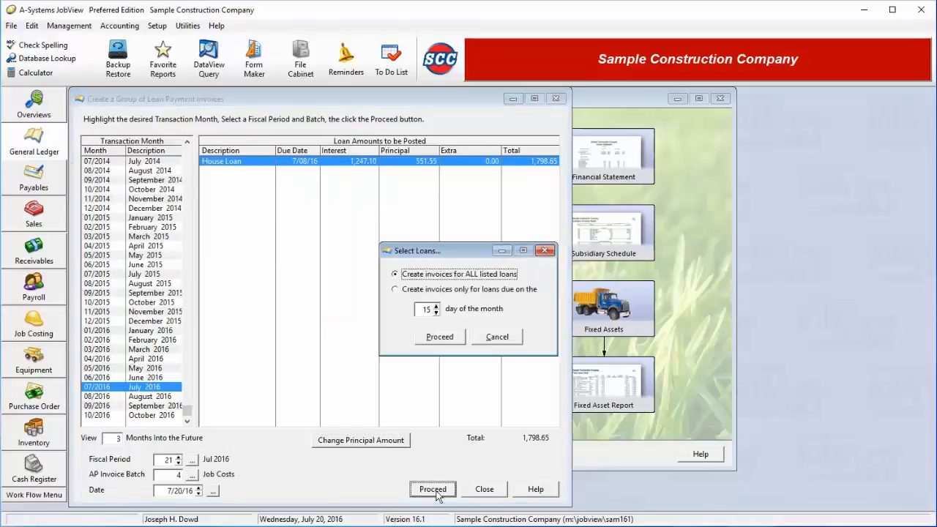
{"action": "left_click", "coordinate": [444, 338]}
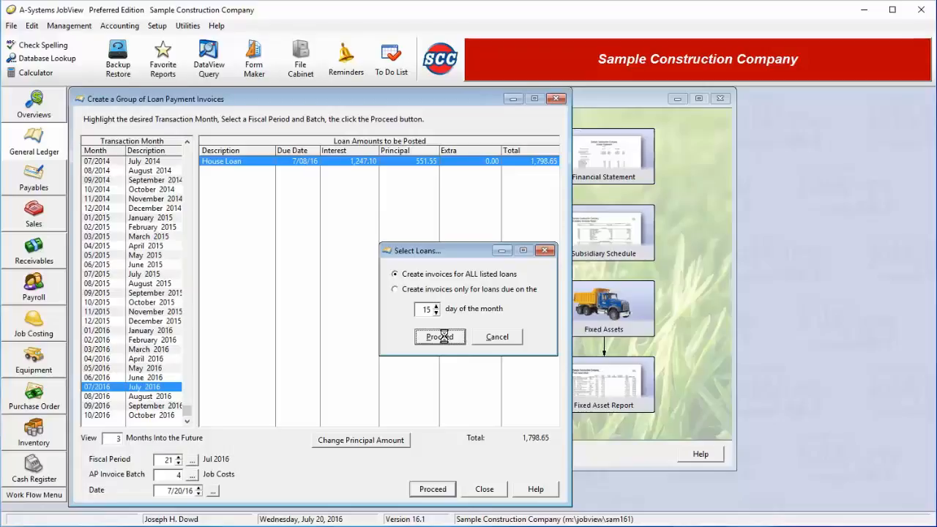
{"action": "left_click", "coordinate": [468, 293]}
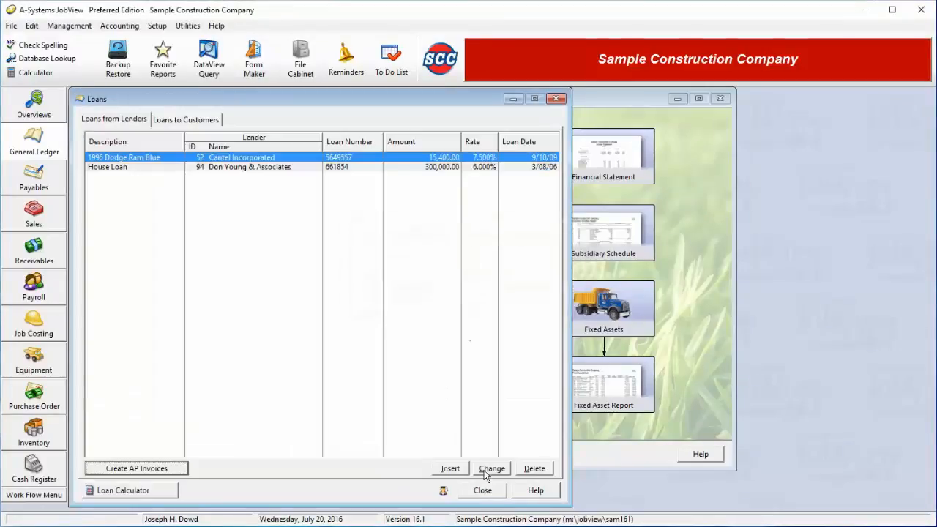
Open the new loan payment invoice from the Job Costs batch in Accounts Payable Invoices.
{"action": "left_click", "coordinate": [483, 488]}
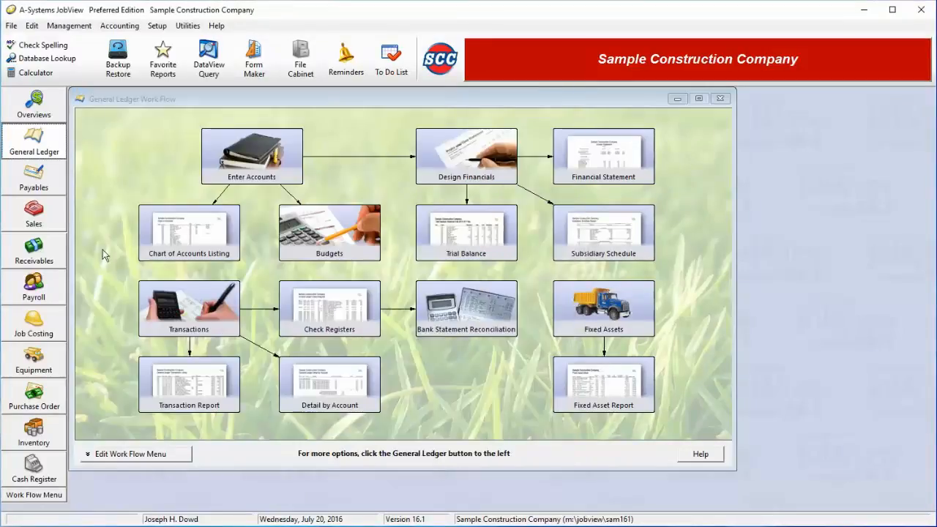
{"action": "left_click", "coordinate": [49, 188]}
{"action": "left_click", "coordinate": [212, 312]}
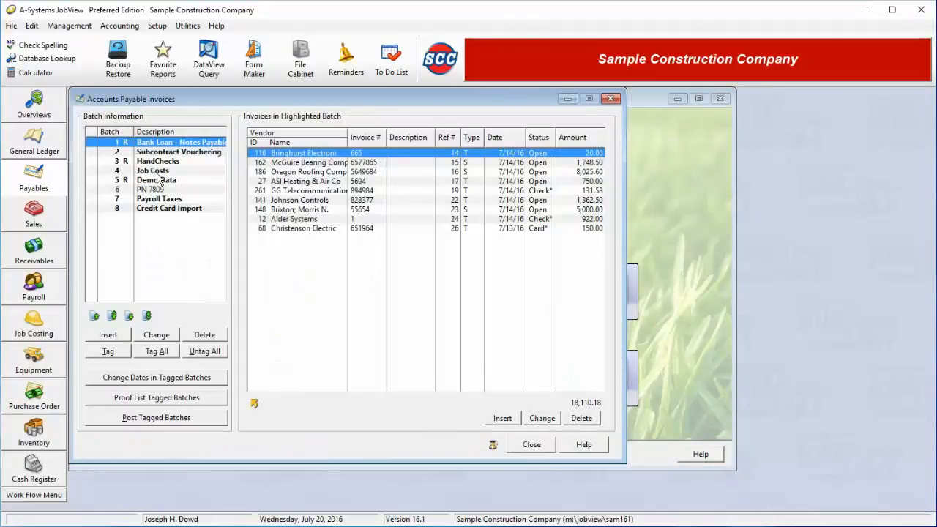
{"action": "left_click", "coordinate": [157, 172]}
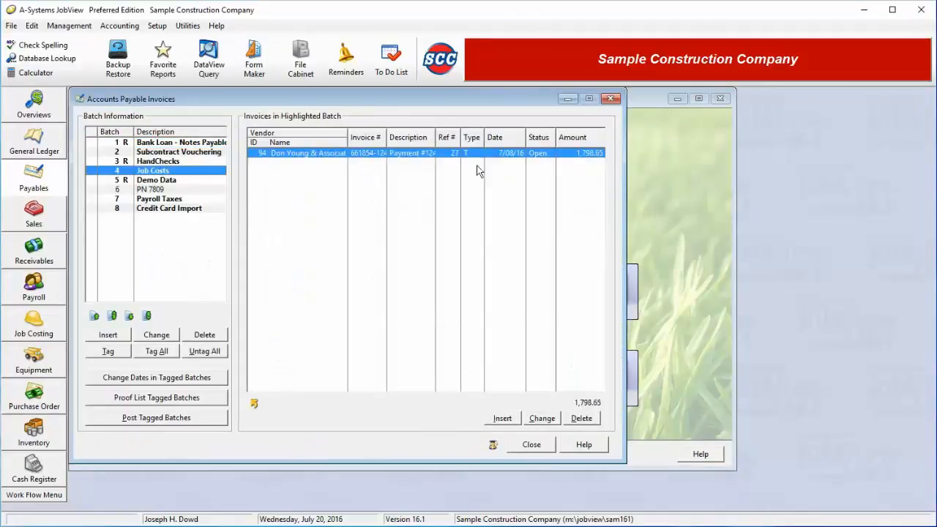
{"action": "double_click", "coordinate": [415, 153]}
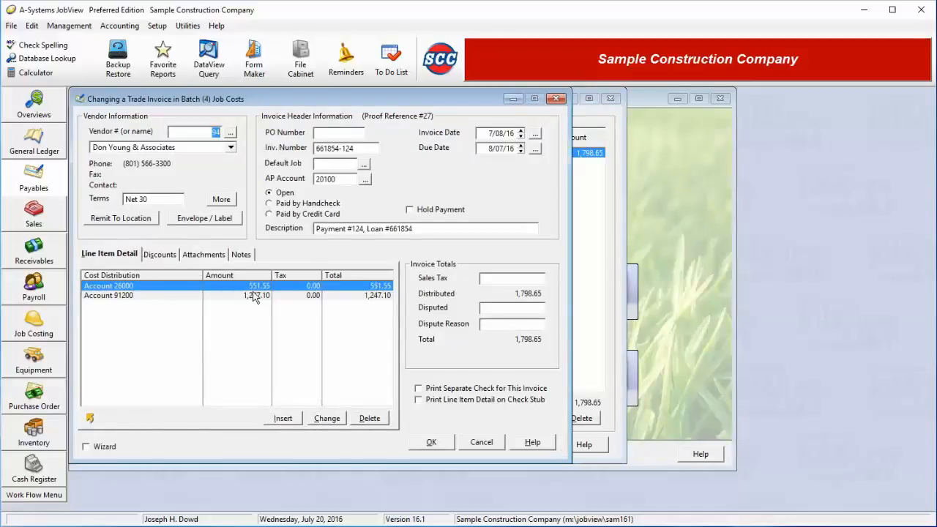
Review the 91200 and 26000 line items, save the 1,798.65 invoice, and close the list.
{"action": "left_click", "coordinate": [223, 296]}
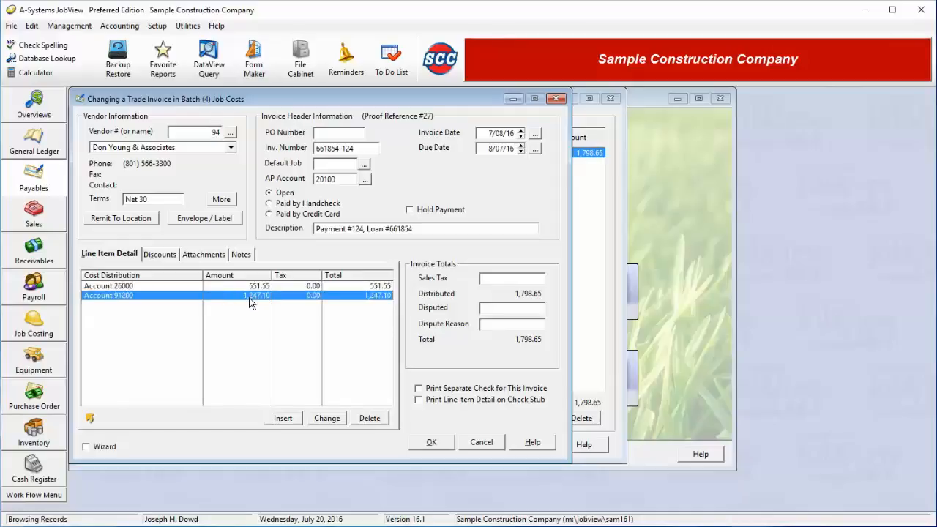
{"action": "left_click", "coordinate": [263, 286]}
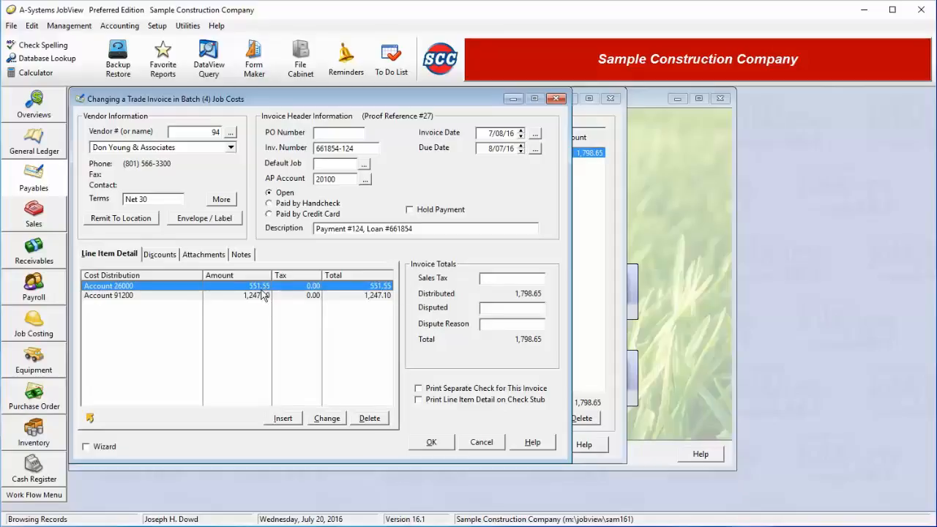
{"action": "left_click", "coordinate": [441, 445]}
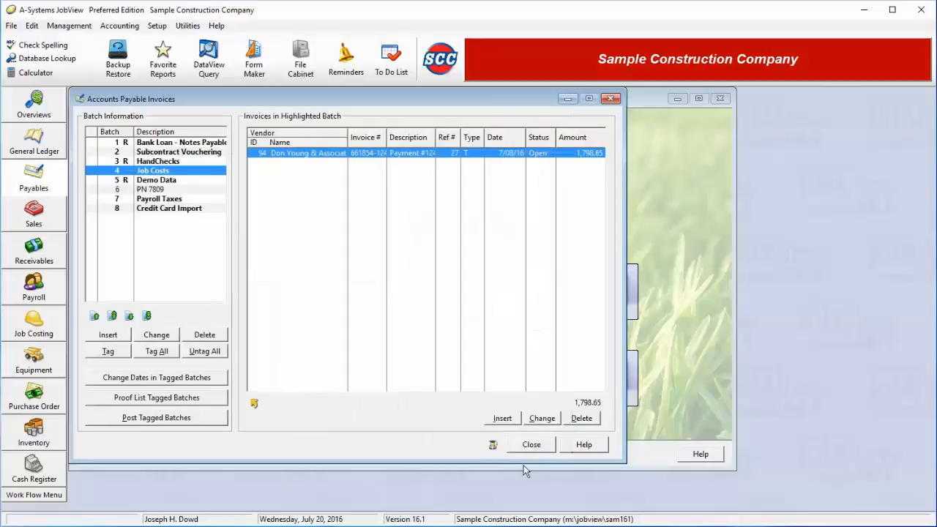
{"action": "left_click", "coordinate": [529, 444]}
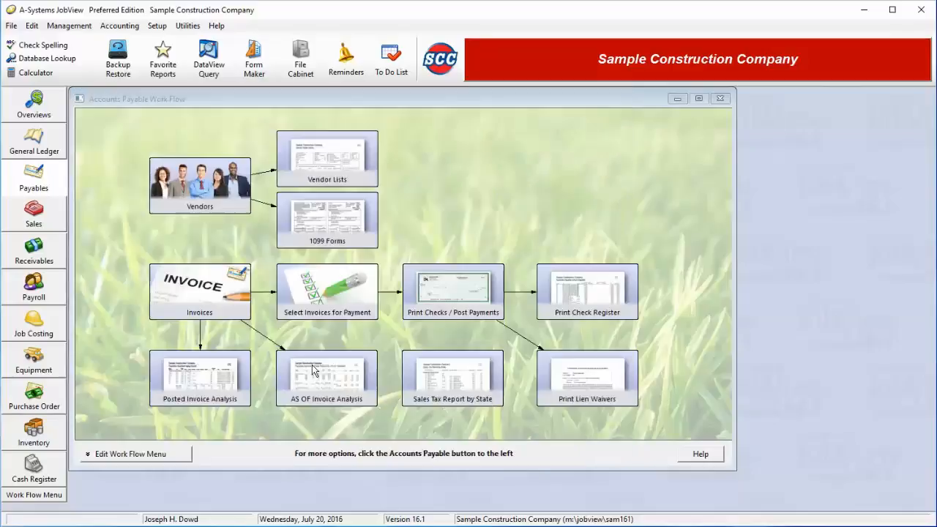
Show the General Ledger Loans list on the Loans to Customers tab, with the Test Loan To A-Systems entry.
{"action": "left_click", "coordinate": [49, 151]}
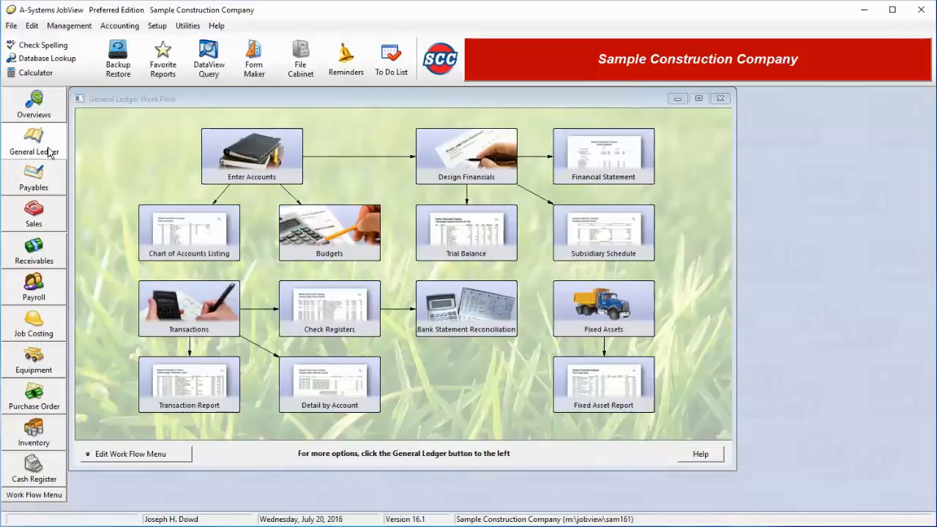
{"action": "left_click", "coordinate": [48, 152]}
{"action": "left_click", "coordinate": [129, 225]}
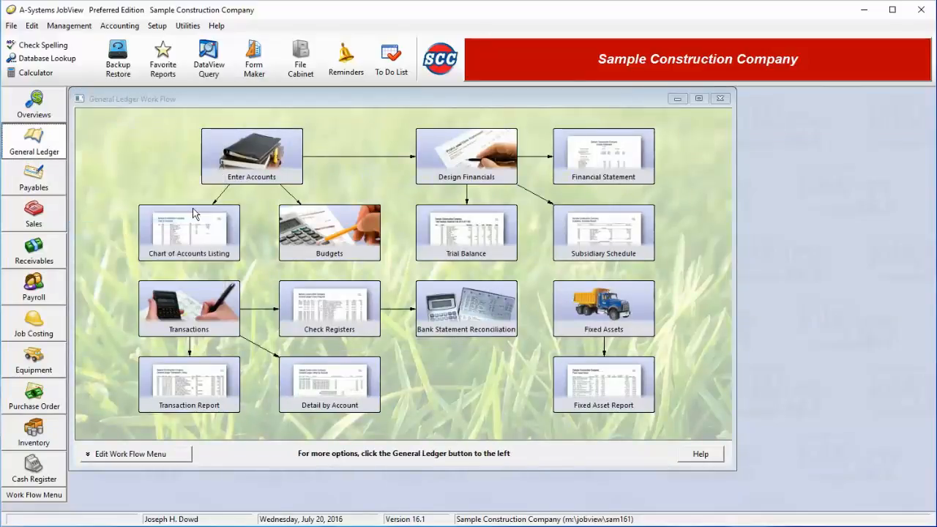
{"action": "left_click", "coordinate": [196, 120]}
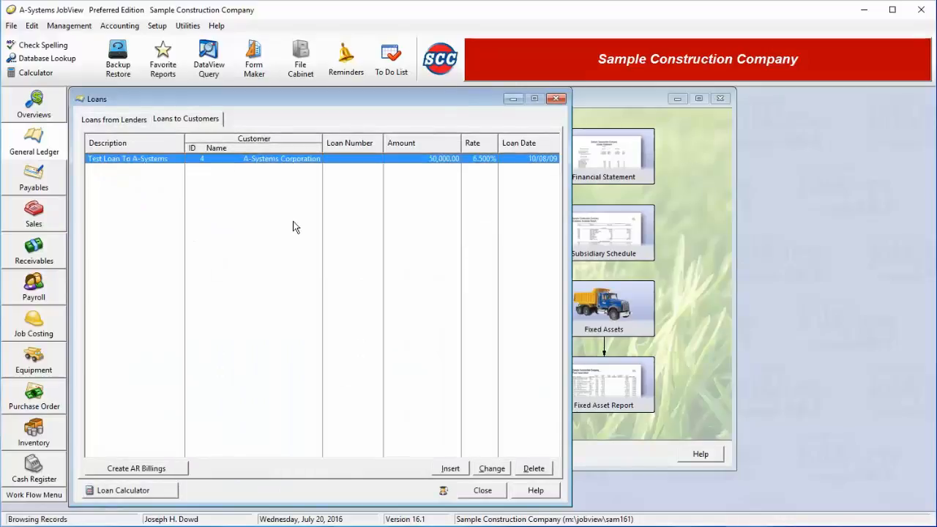
Look over the new customer loan form, then the Create AR Billings window, cancelling both without changes.
{"action": "left_click", "coordinate": [444, 471]}
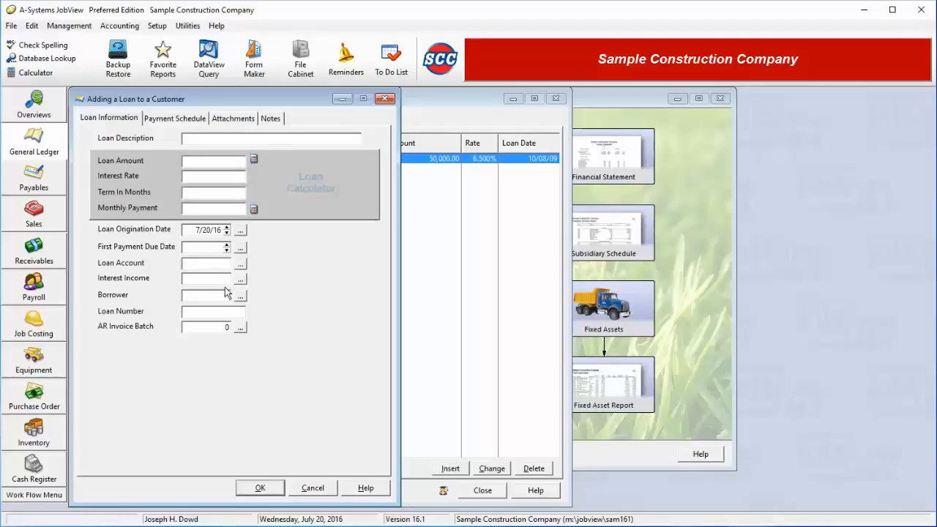
{"action": "left_click", "coordinate": [211, 265]}
{"action": "left_click", "coordinate": [211, 277]}
{"action": "left_click", "coordinate": [311, 489]}
{"action": "left_click", "coordinate": [167, 470]}
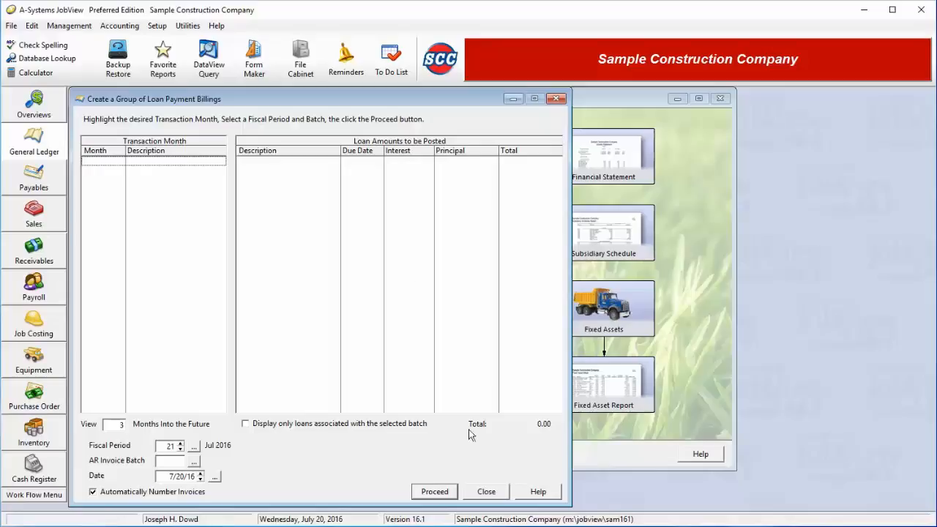
{"action": "left_click", "coordinate": [487, 492]}
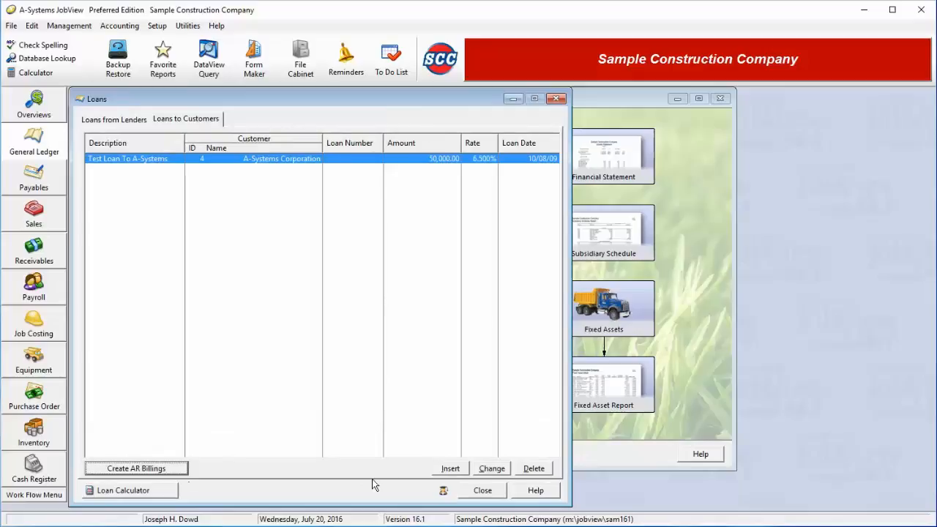
Change the test customer loan's origination date to today, 7/20/16.
{"action": "left_click", "coordinate": [492, 469]}
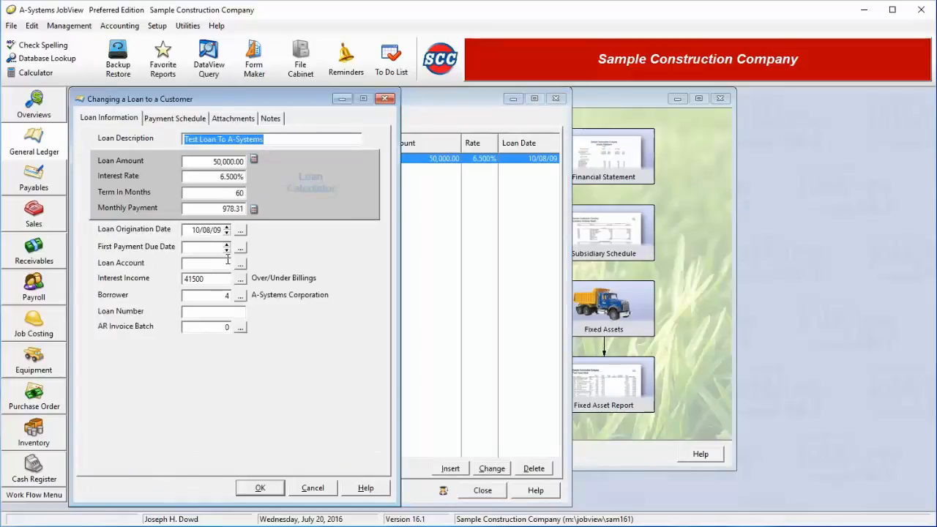
{"action": "left_click", "coordinate": [240, 230]}
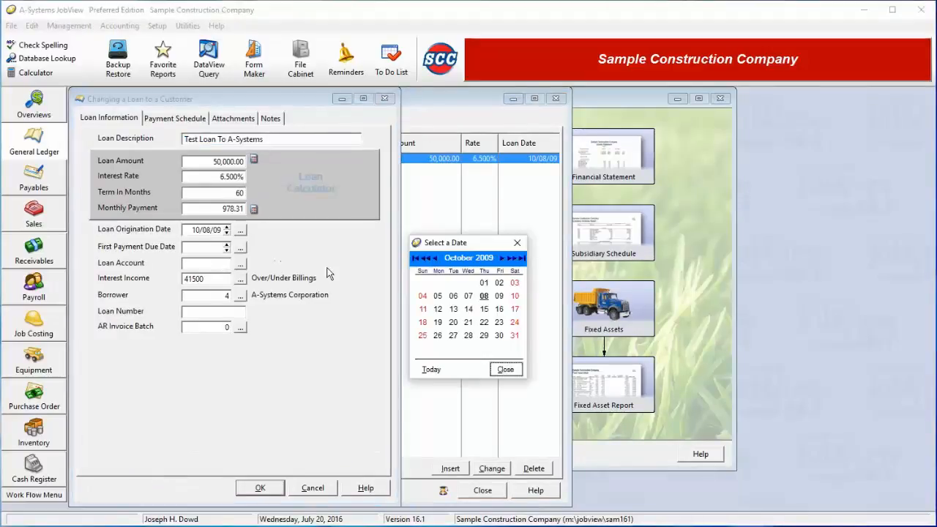
{"action": "left_click", "coordinate": [431, 370]}
{"action": "left_click", "coordinate": [504, 371]}
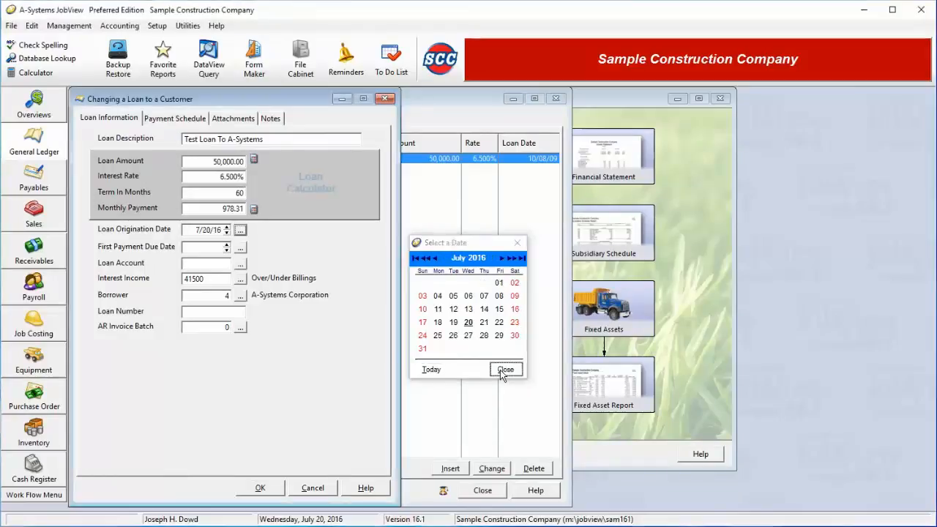
Set first payment due 7/20/16, generate the 978.31 monthly payment schedule, and save the loan.
{"action": "left_click", "coordinate": [153, 120]}
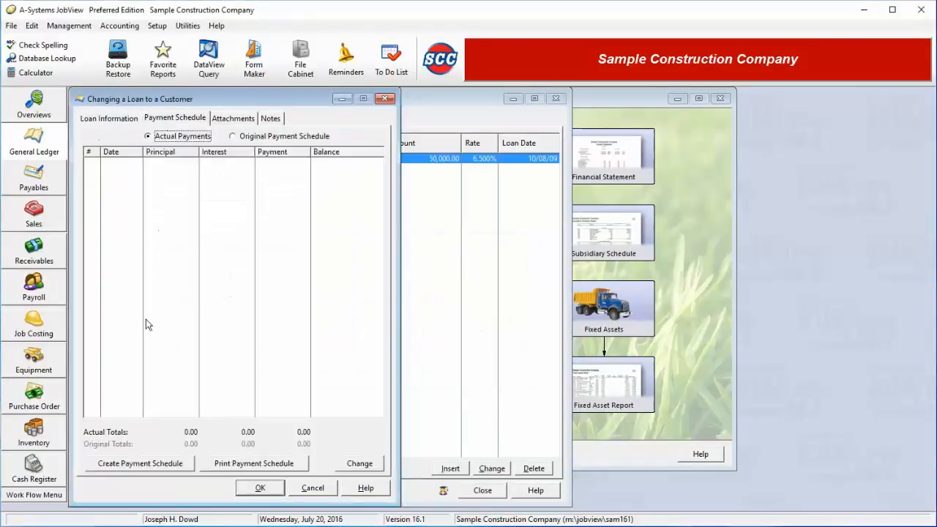
{"action": "left_click", "coordinate": [126, 466]}
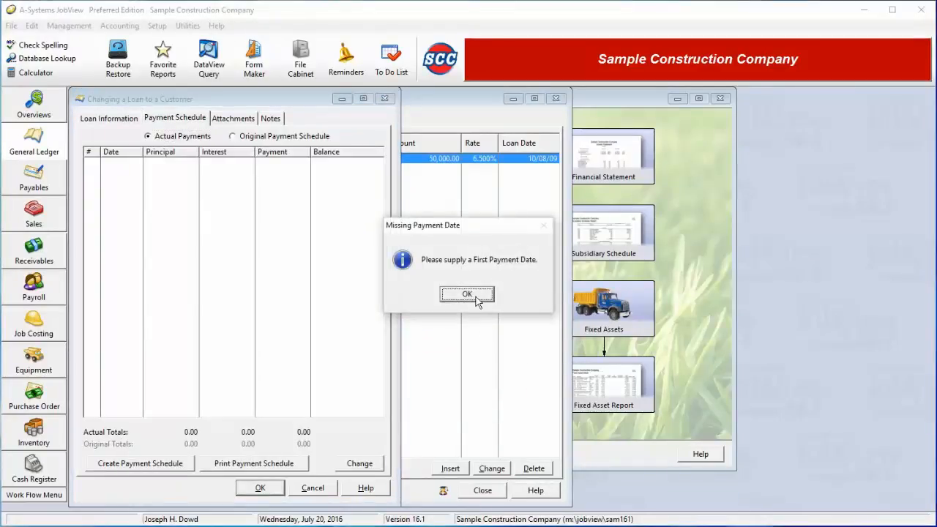
{"action": "left_click", "coordinate": [475, 298]}
{"action": "left_click", "coordinate": [240, 247]}
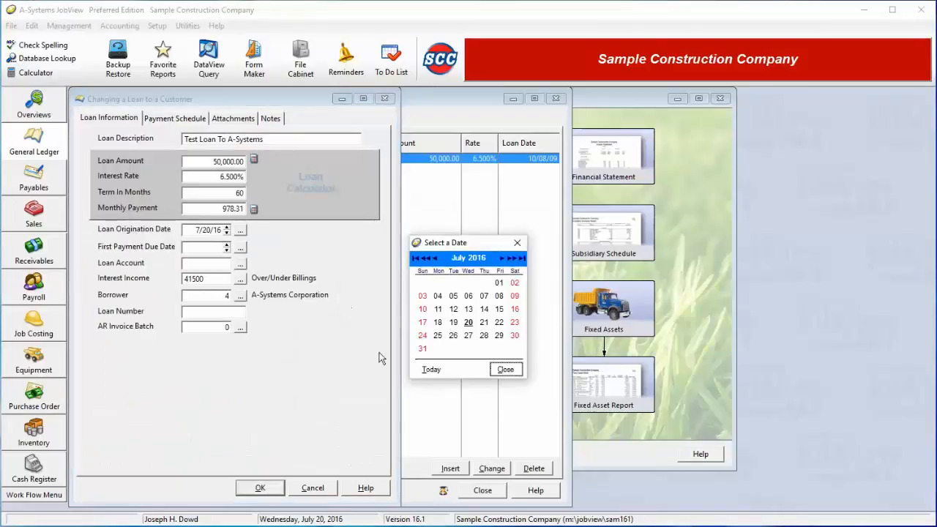
{"action": "left_click", "coordinate": [432, 369]}
{"action": "left_click", "coordinate": [505, 368]}
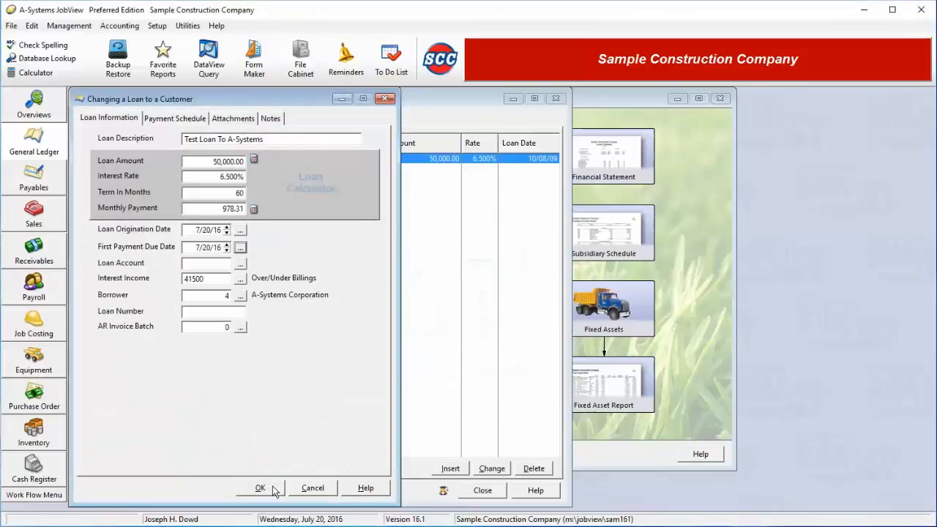
{"action": "left_click", "coordinate": [174, 118]}
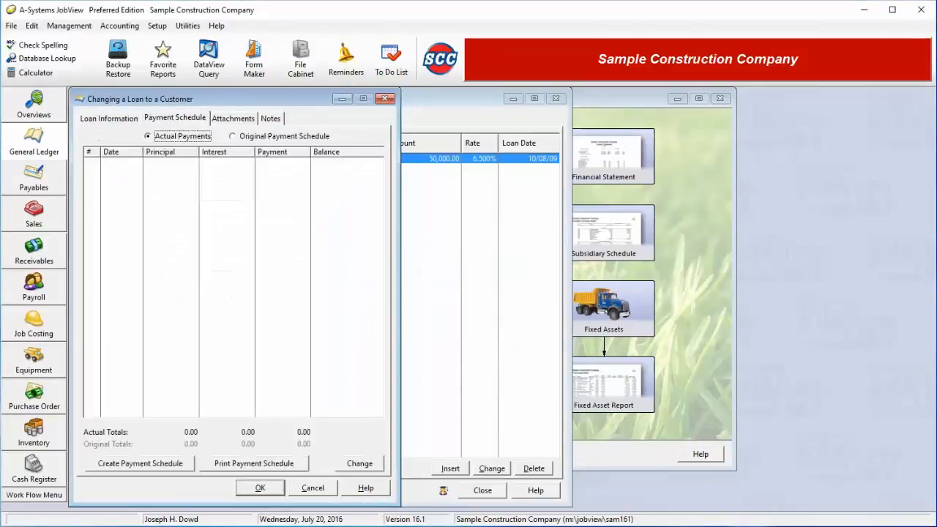
{"action": "left_click", "coordinate": [129, 466]}
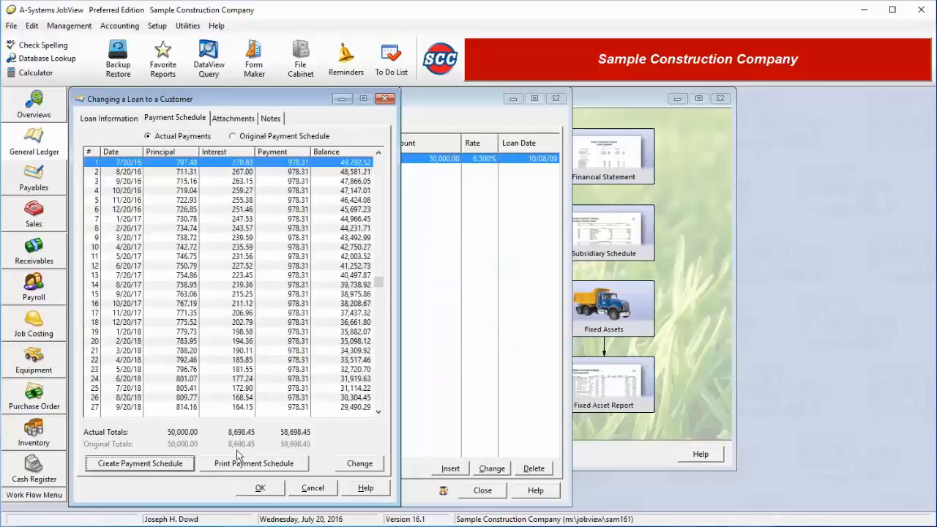
{"action": "left_click", "coordinate": [260, 488]}
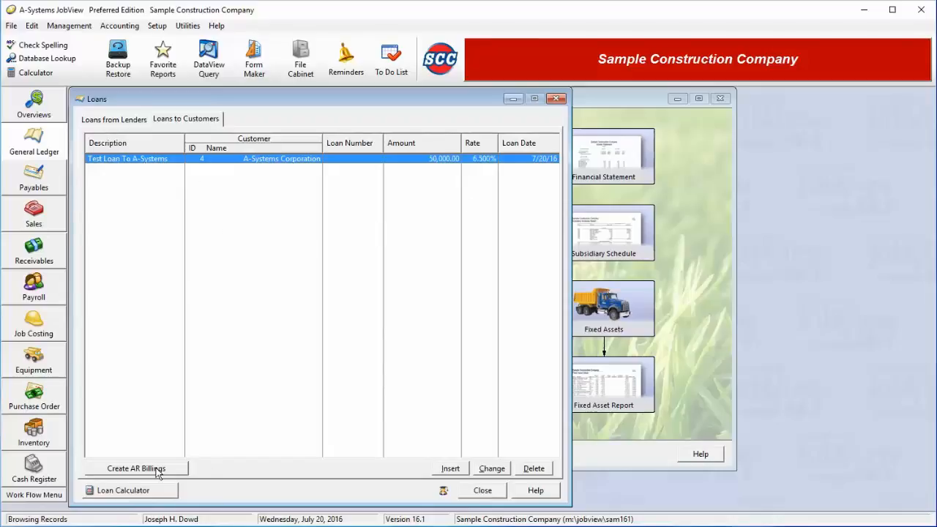
Add 100.00 extra principal to payment 16 (10/20/17), making it 1,078.31, then save and close.
{"action": "left_click", "coordinate": [491, 469]}
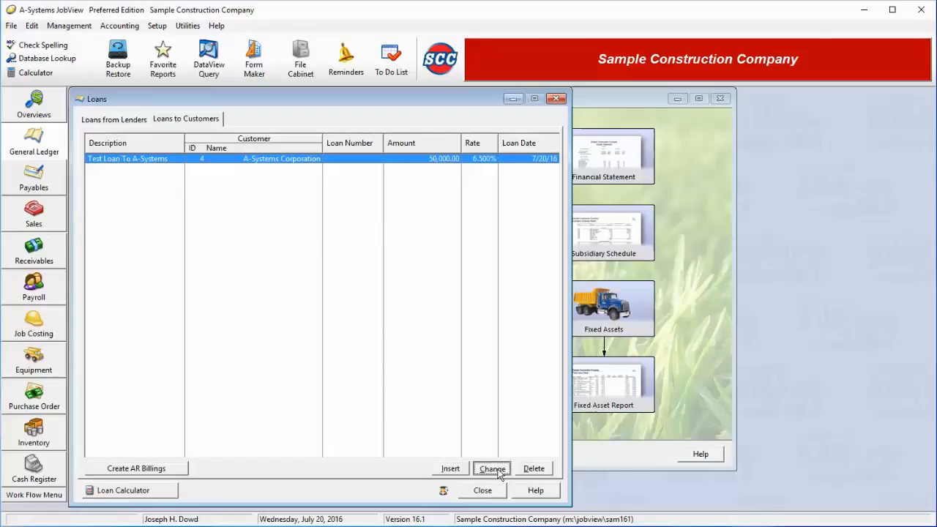
{"action": "left_click", "coordinate": [174, 118]}
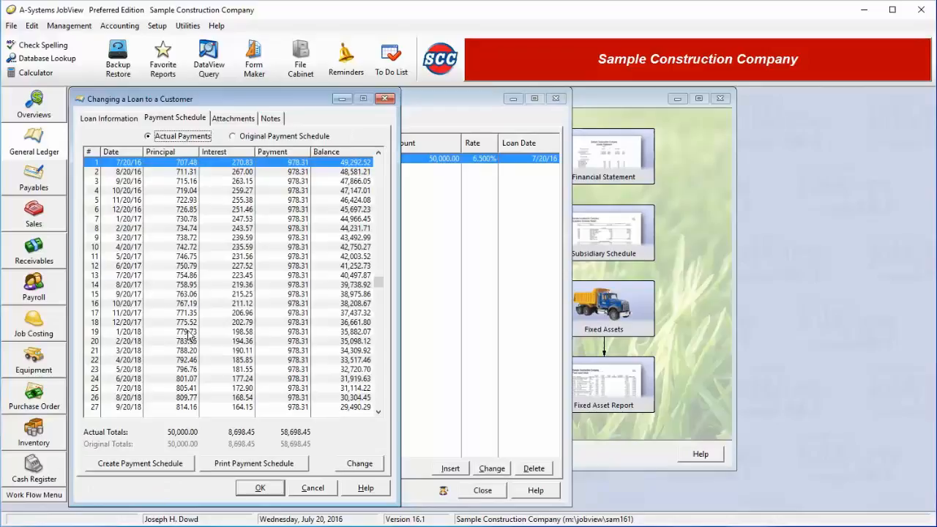
{"action": "left_click", "coordinate": [162, 303]}
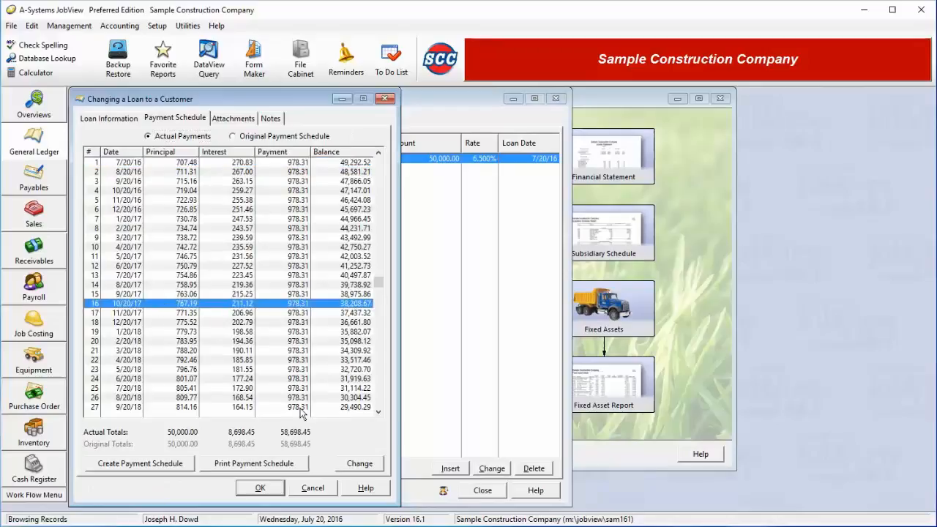
{"action": "left_click", "coordinate": [349, 466]}
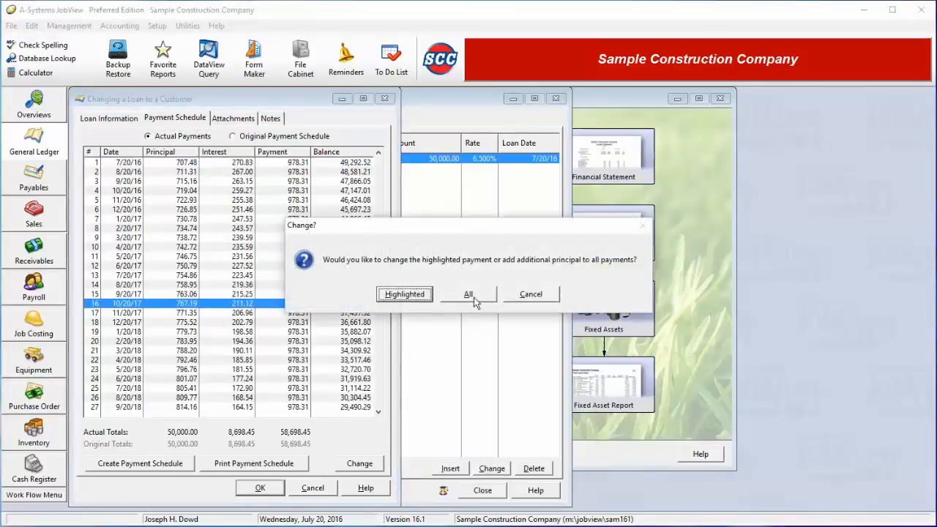
{"action": "left_click", "coordinate": [404, 295]}
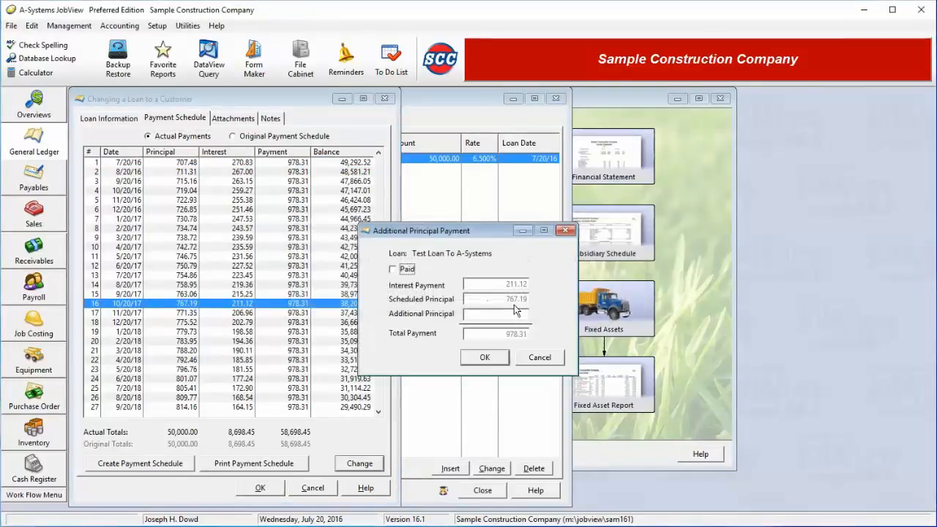
{"action": "left_click", "coordinate": [527, 317]}
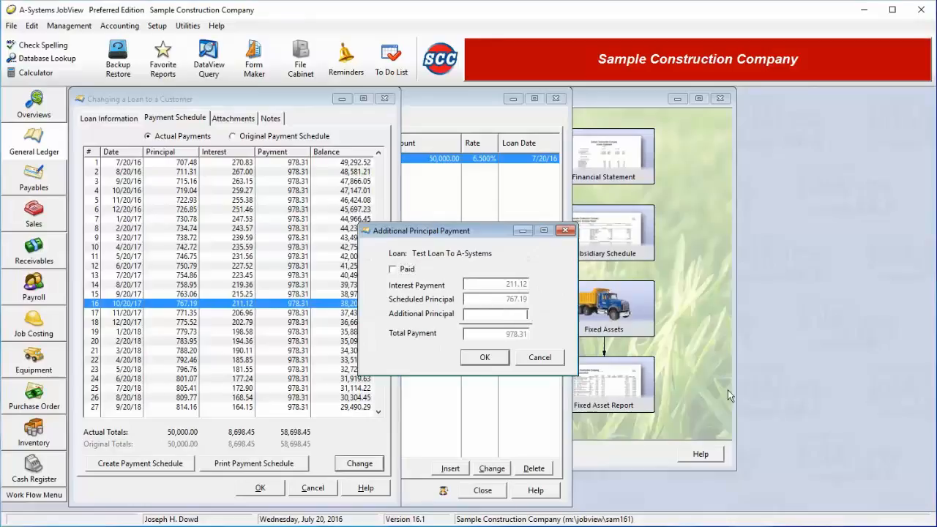
{"action": "type", "text": "100"}
{"action": "left_click", "coordinate": [496, 359]}
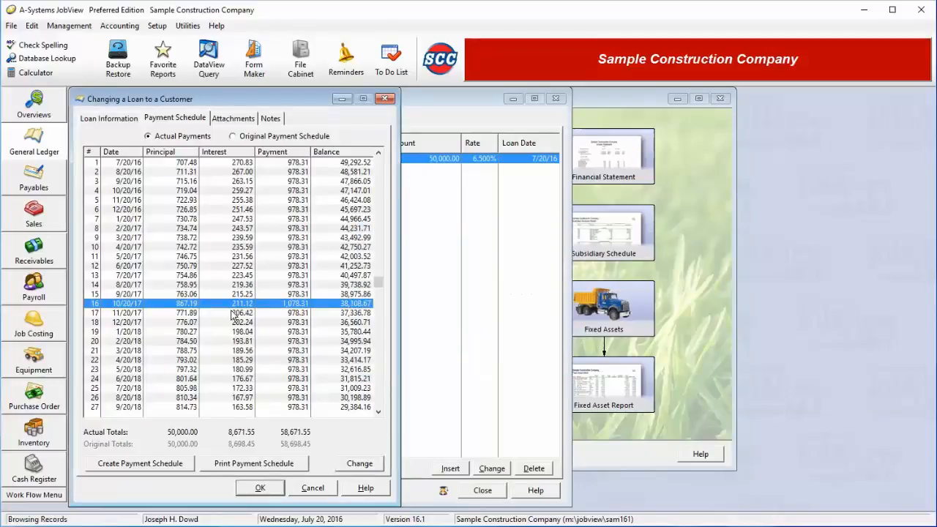
{"action": "left_click", "coordinate": [262, 489]}
{"action": "left_click", "coordinate": [482, 490]}
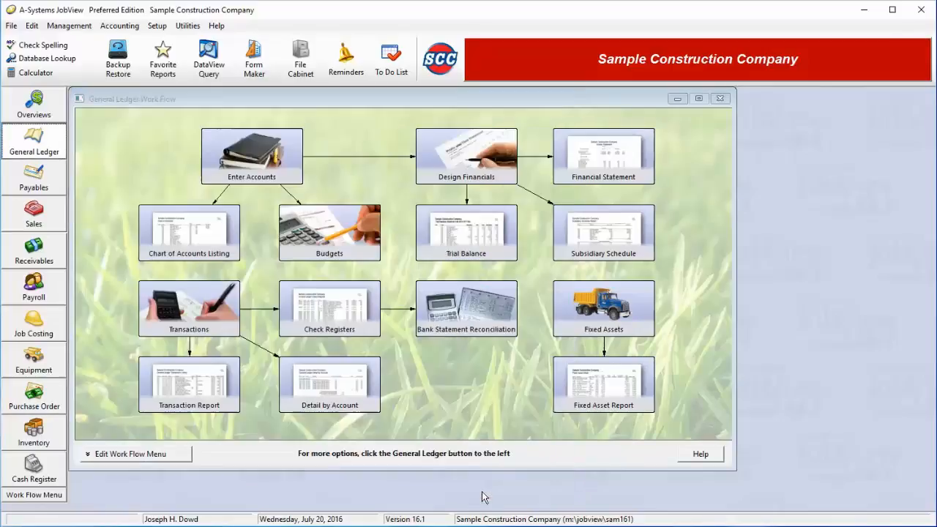